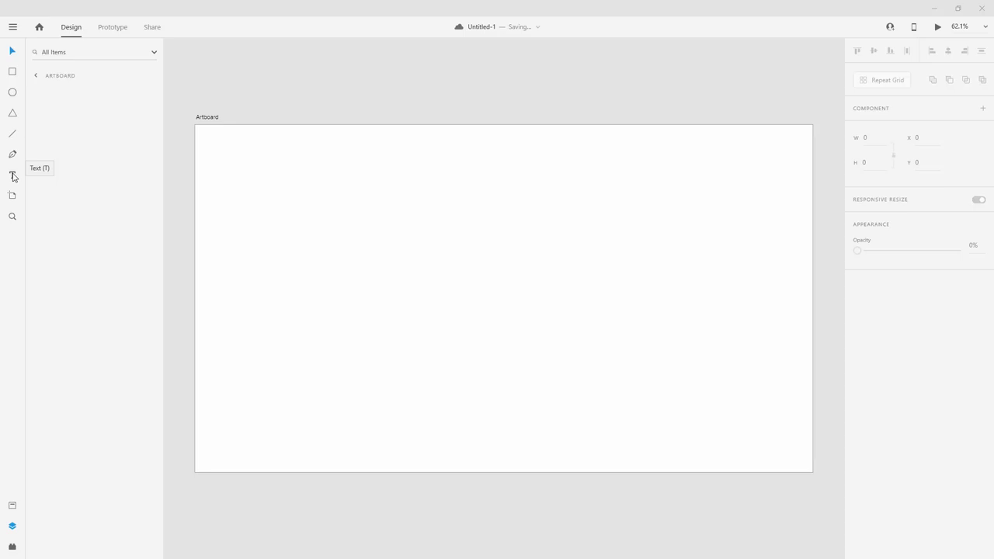
Add a text object reading "This is a text" in the upper-left area of the artboard.
left_click(12, 176)
left_click(267, 209)
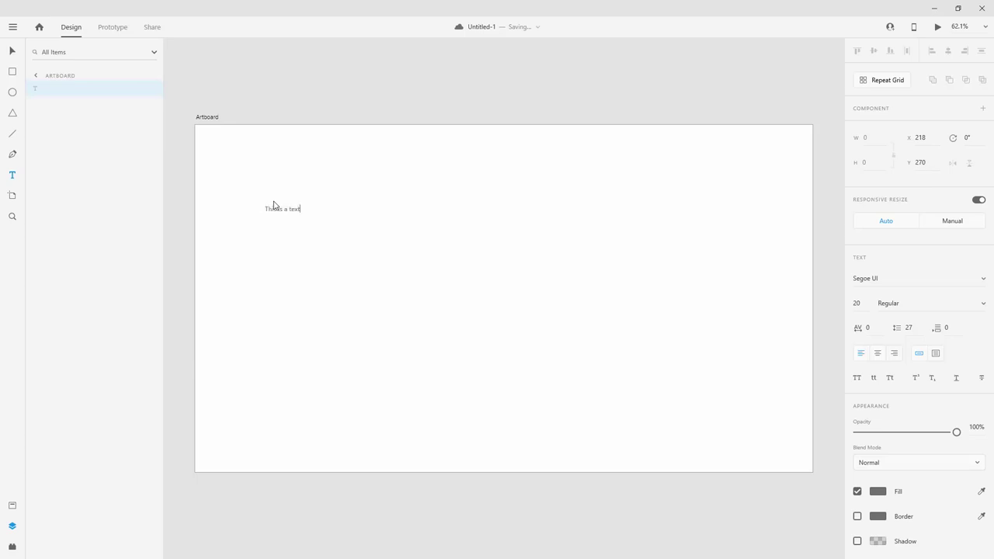
key("Escape")
Change the font of the whole "This is a text" line to Lato.
key("ctrl+a")
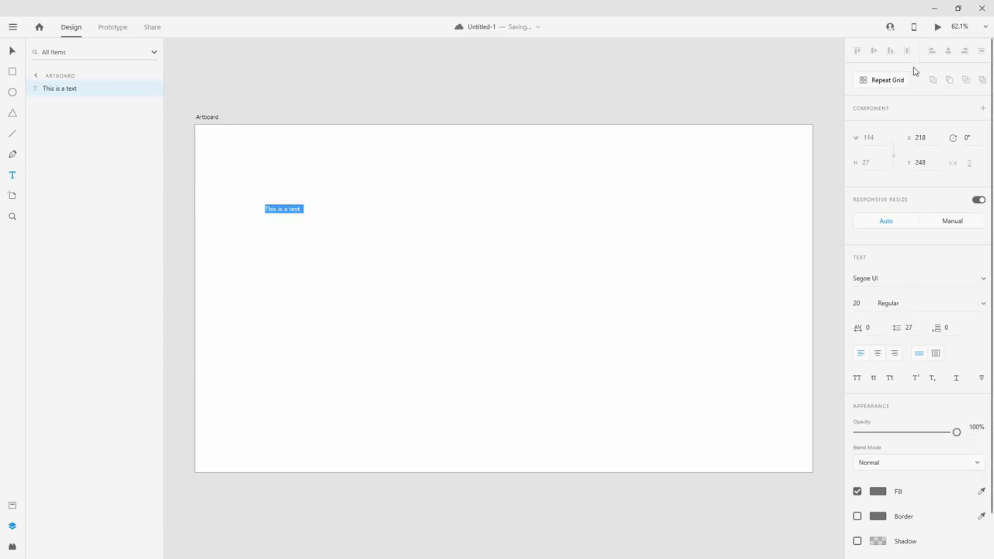
scroll(913, 290, "down", 1)
scroll(873, 207, "up", 1)
left_click(888, 278)
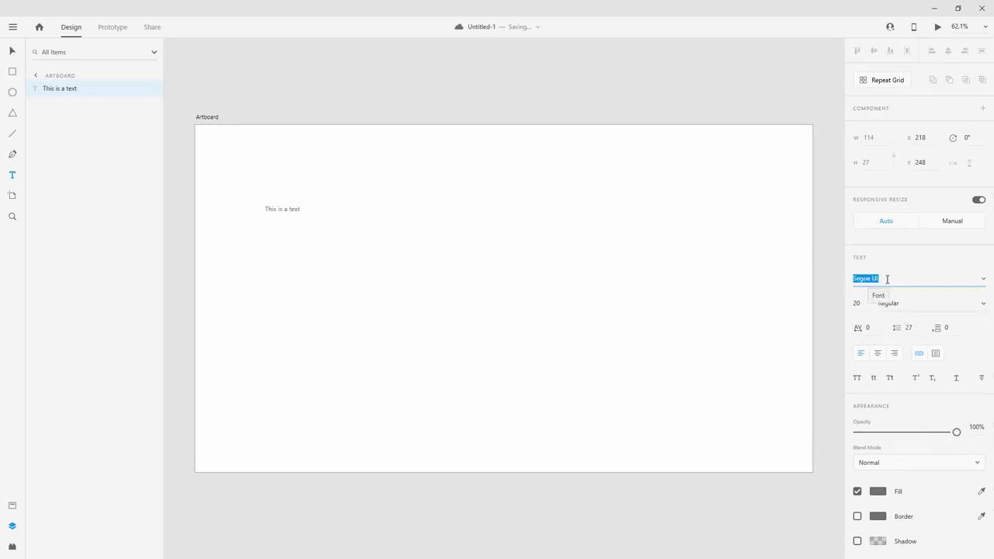
type("Lat")
key("Return")
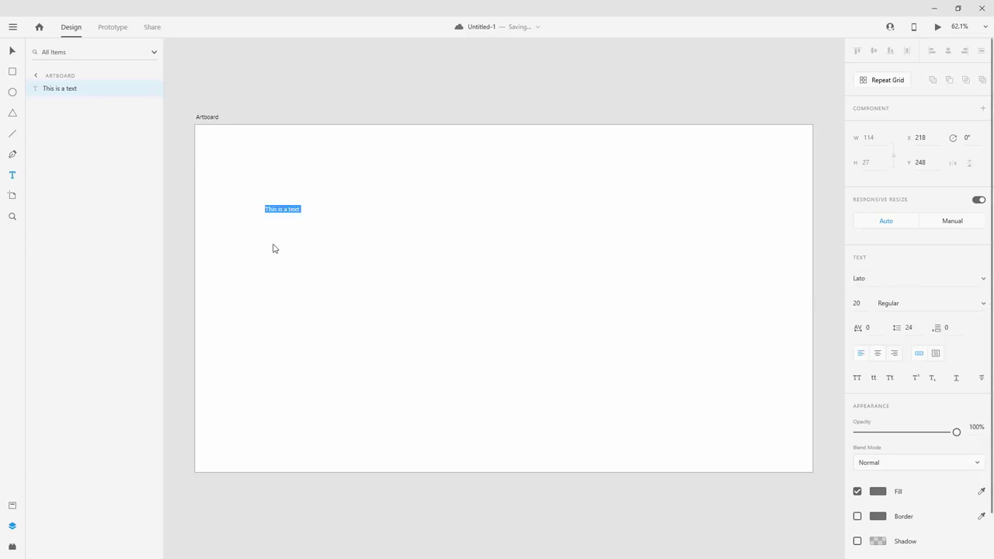
Set the font size of the "This is a text" line to 40.
left_click(856, 303)
type("40")
key("Return")
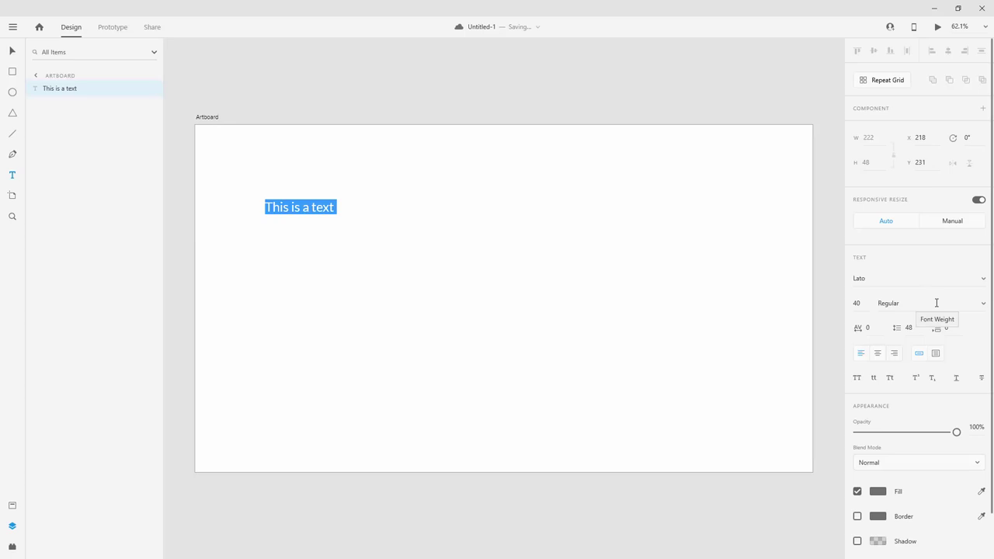
Look through the available Lato weights and apply Thin to the text.
left_click(983, 305)
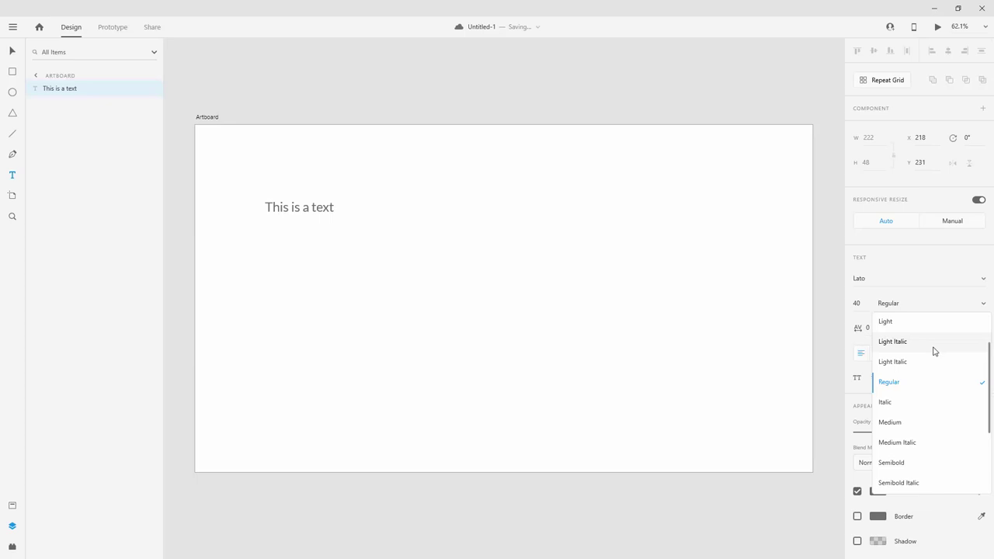
scroll(935, 351, "up", 3)
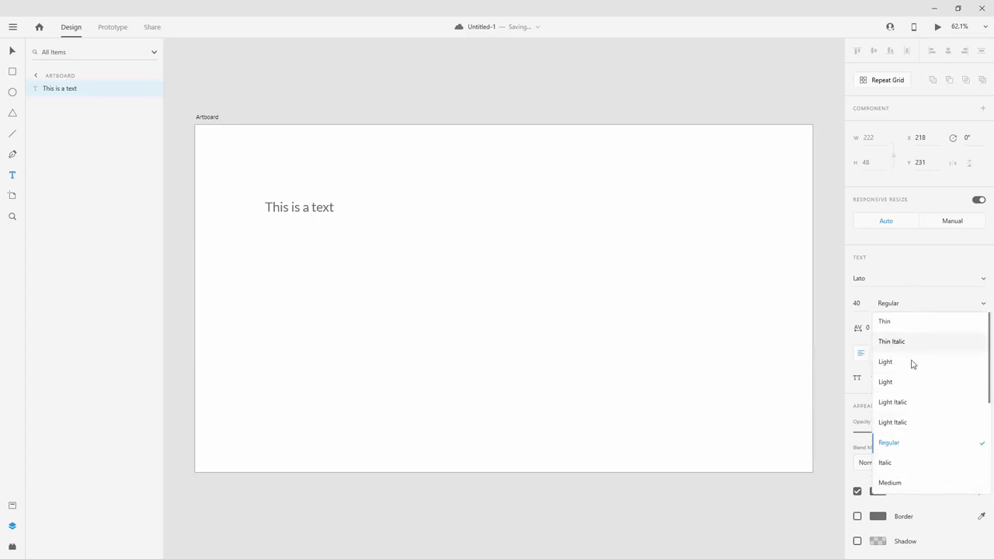
scroll(921, 360, "down", 6)
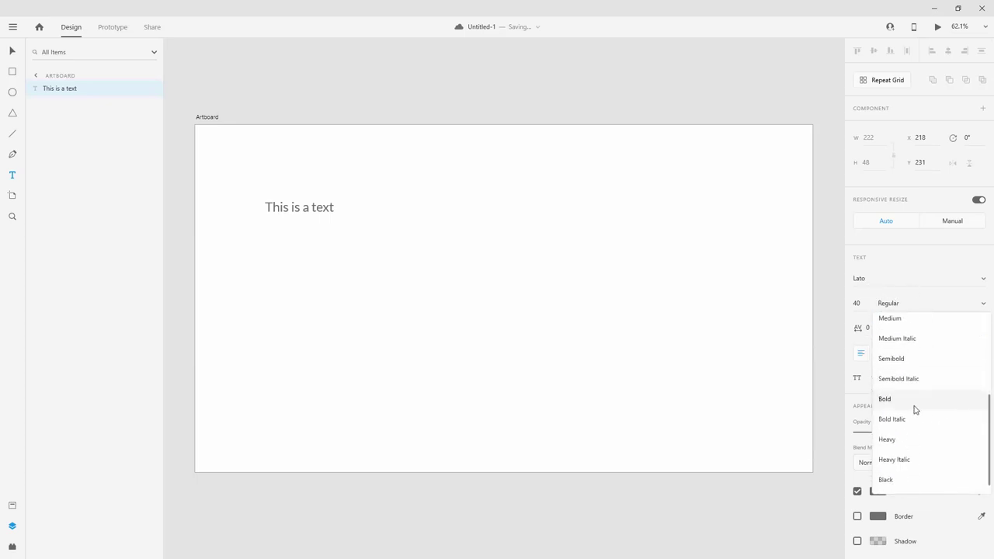
scroll(909, 435, "down", 1)
scroll(897, 466, "up", 7)
scroll(896, 467, "down", 3)
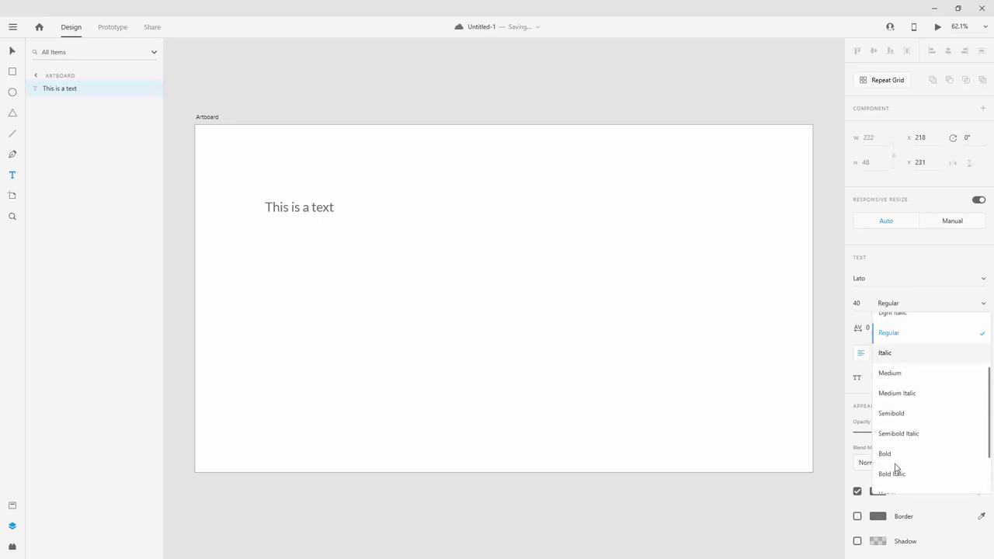
scroll(895, 404, "up", 4)
left_click(895, 327)
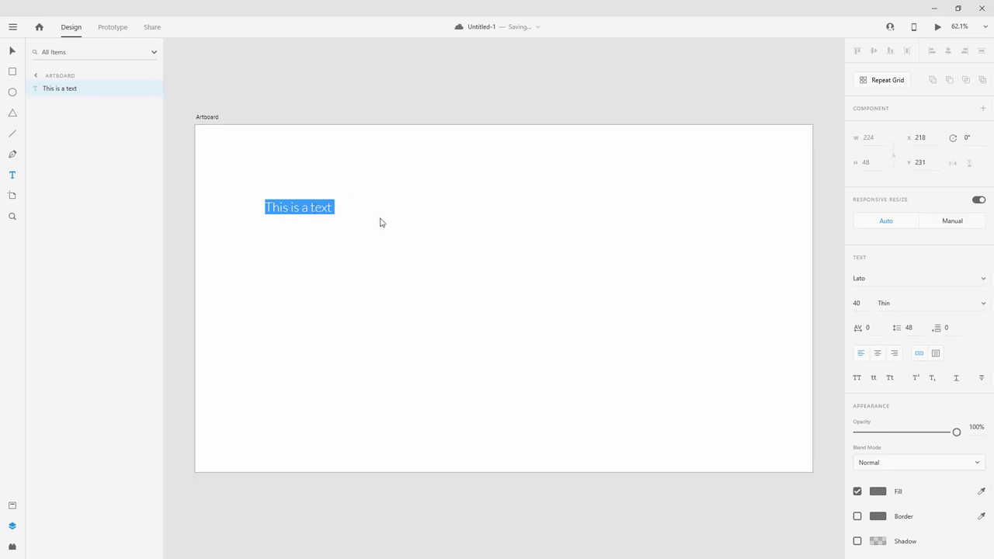
Change the font weight of the text to Black Italic.
key("Escape")
double_click(317, 207)
left_click(984, 309)
scroll(940, 380, "down", 5)
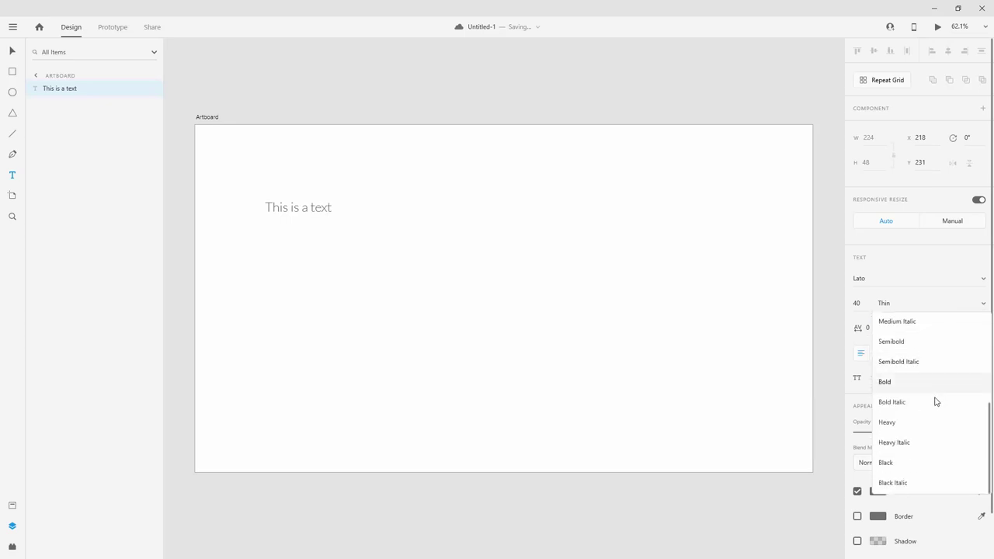
left_click(903, 486)
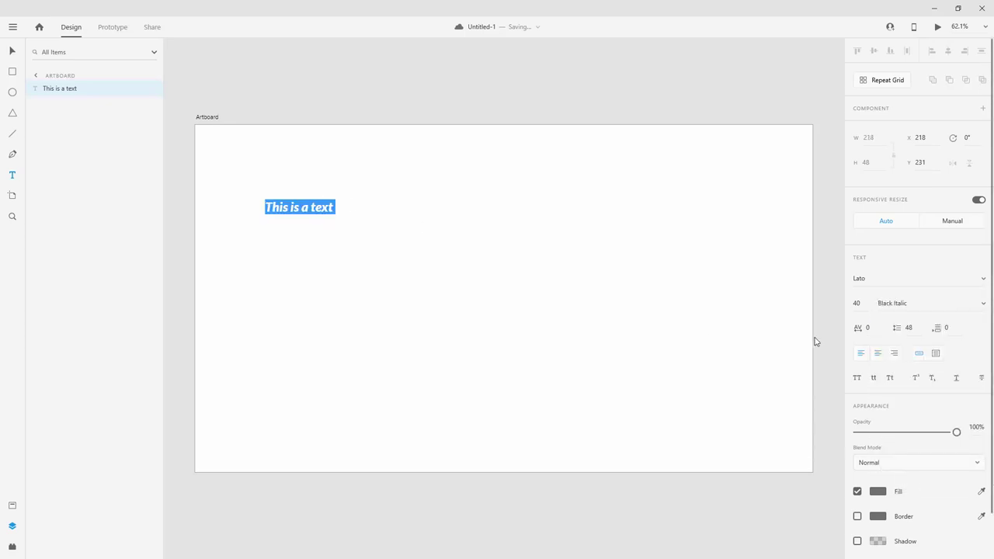
Set the font weight of the text back to Regular.
left_click(983, 309)
scroll(889, 377, "up", 4)
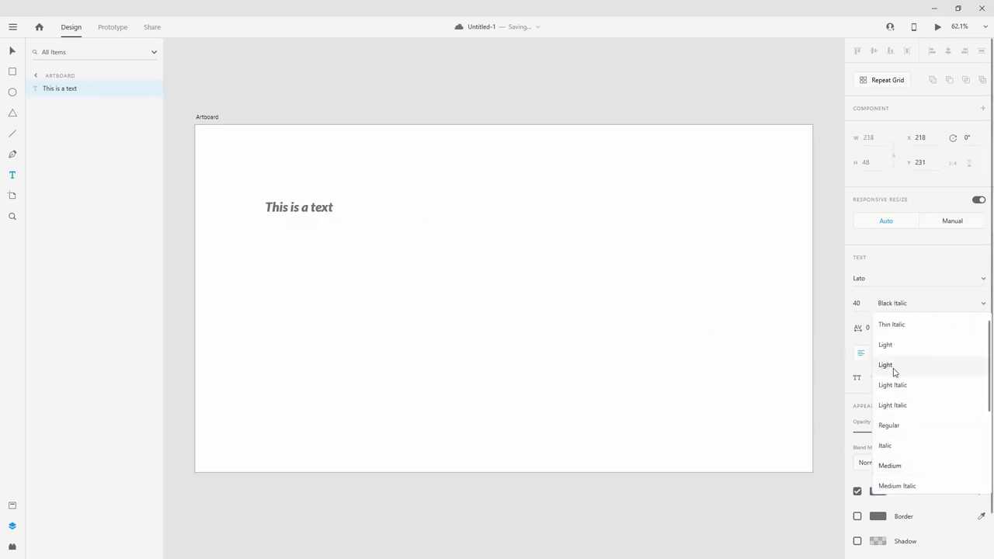
left_click(895, 427)
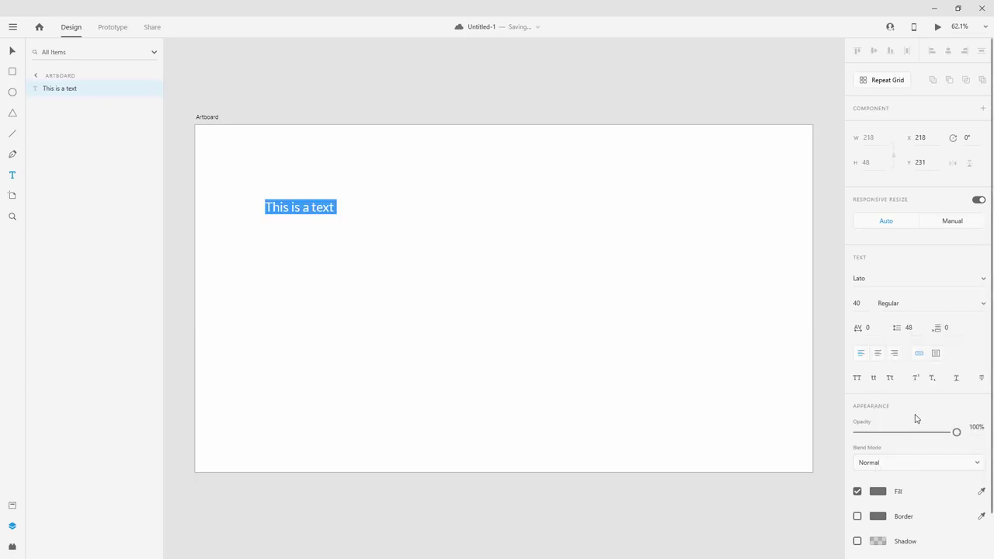
Set the text's character spacing to 20 and increase it further to 90.
left_click(868, 328)
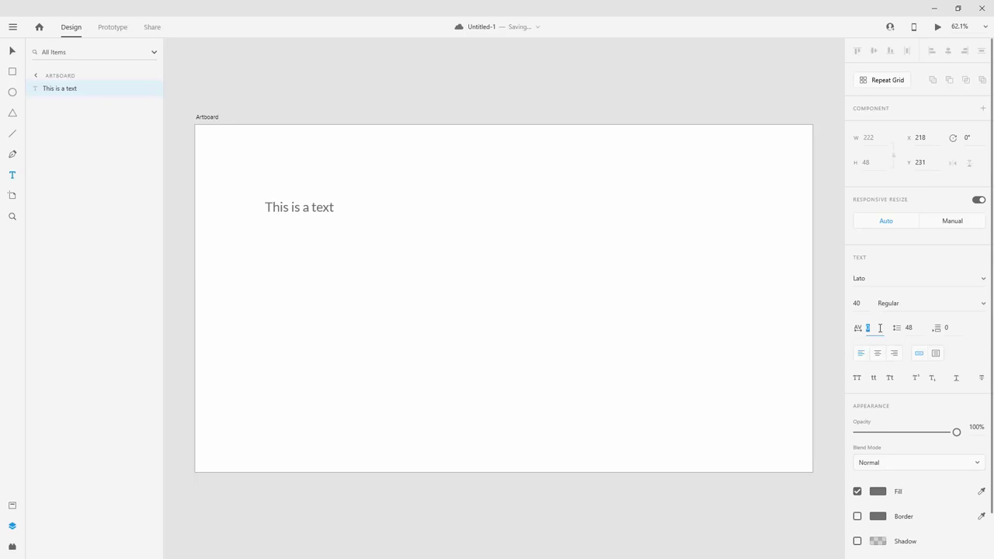
type("20")
key("Return")
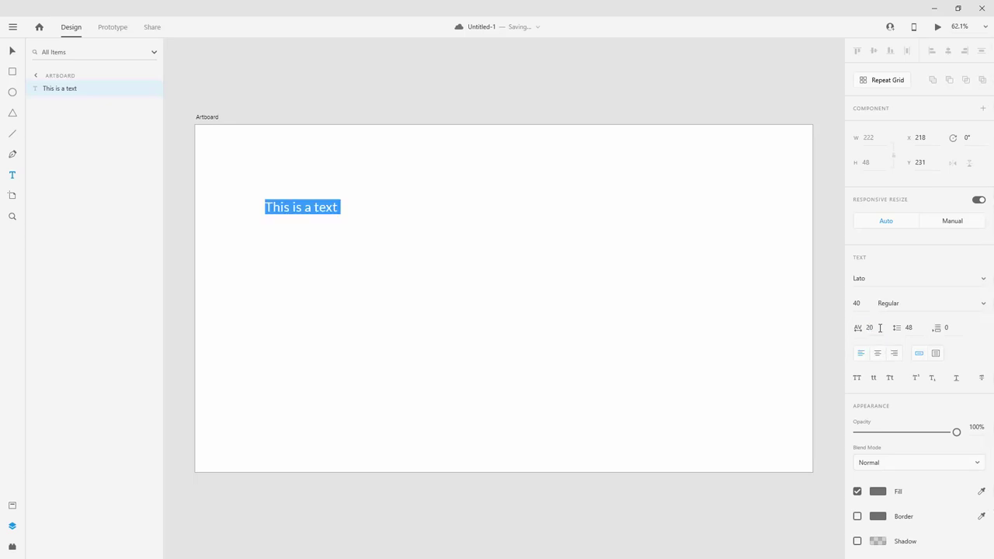
left_click(880, 328)
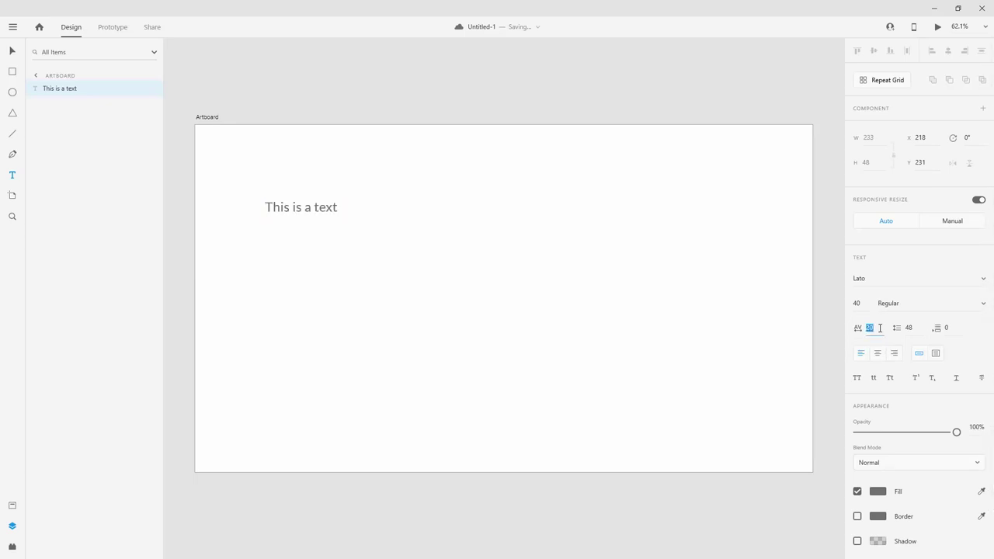
key("Return")
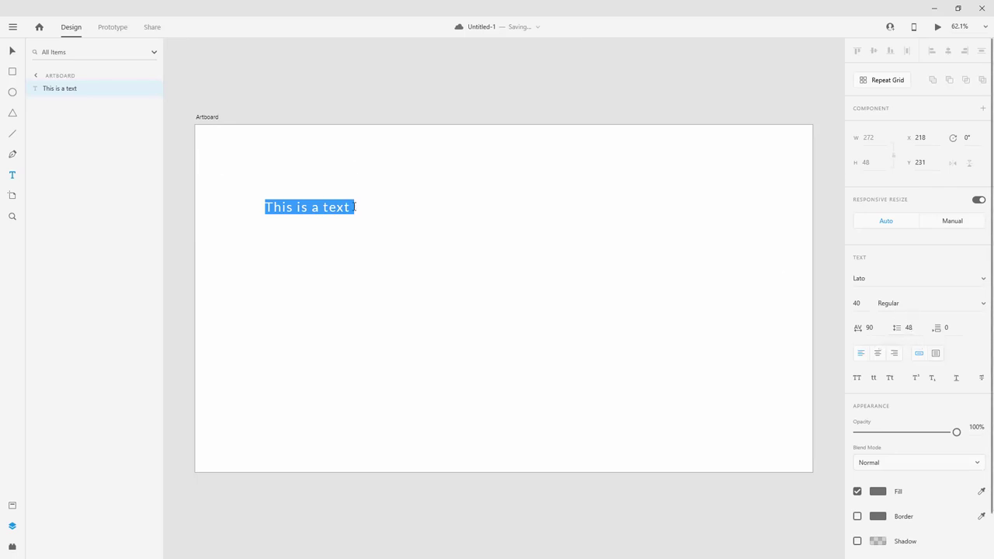
Copy the "This is a text" line and paste it three times beneath itself in the same text object.
left_click(384, 210)
key("ctrl+a")
key("ctrl+c")
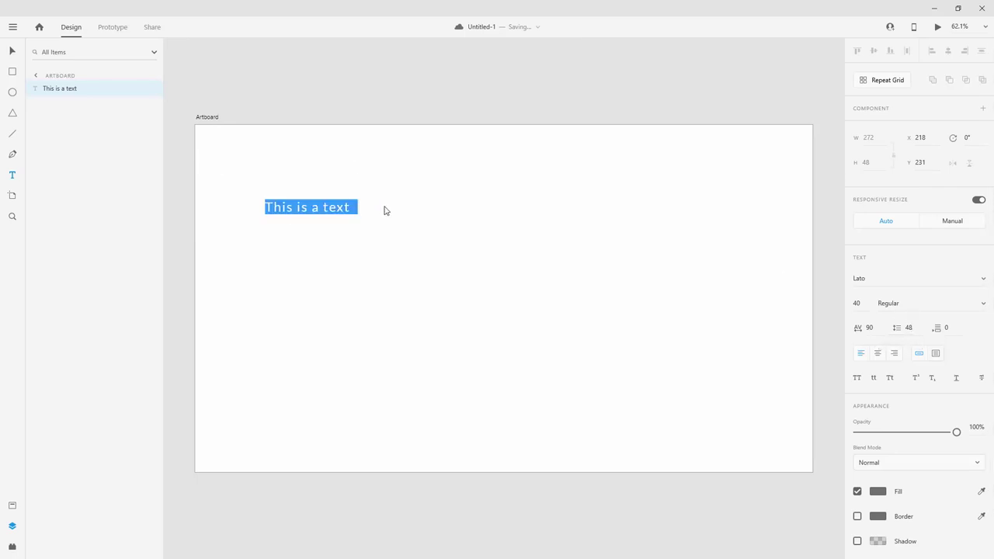
left_click(383, 210)
key("ctrl+v")
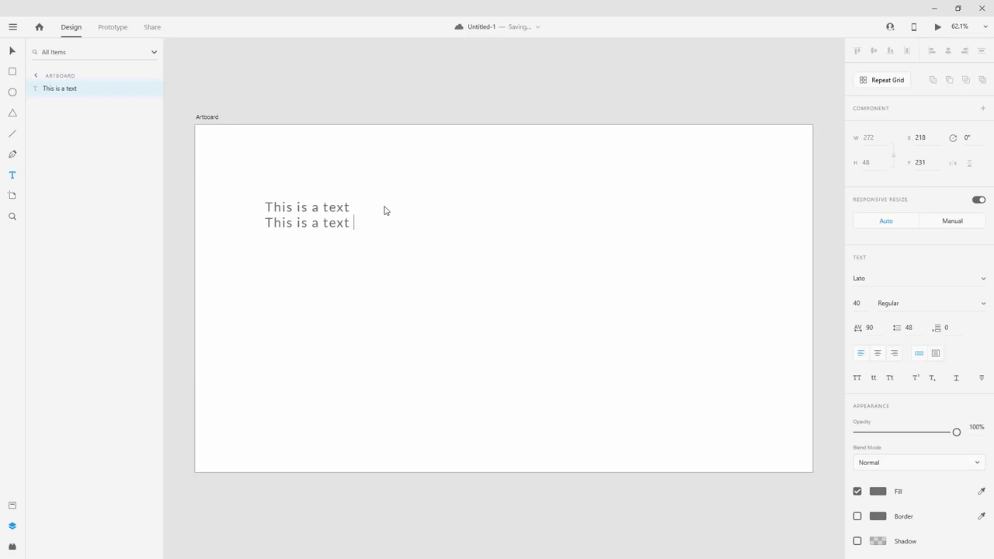
key("ctrl+v")
key("ctrl+v")
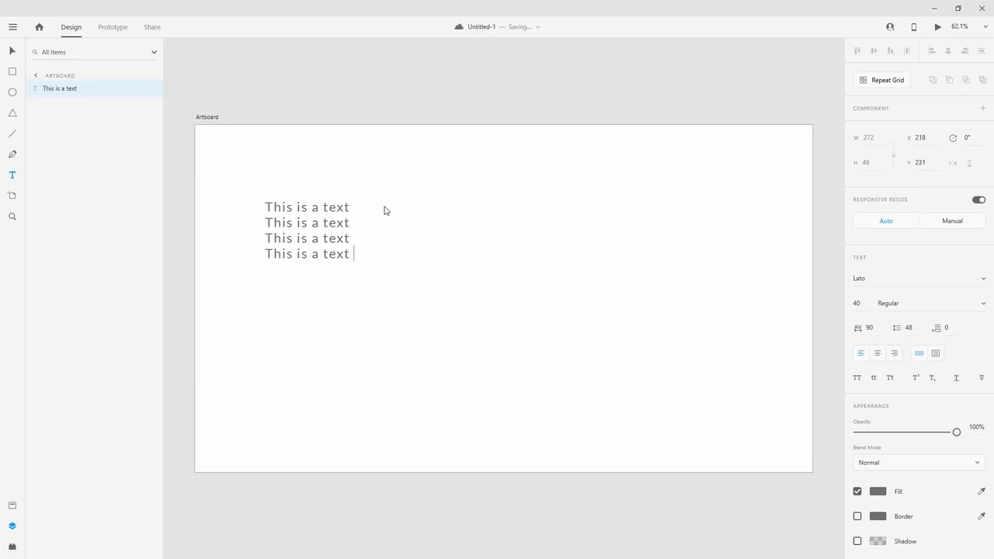
Set the line spacing of all four text lines to 200.
key("ctrl+a")
left_click(910, 327)
key("Return")
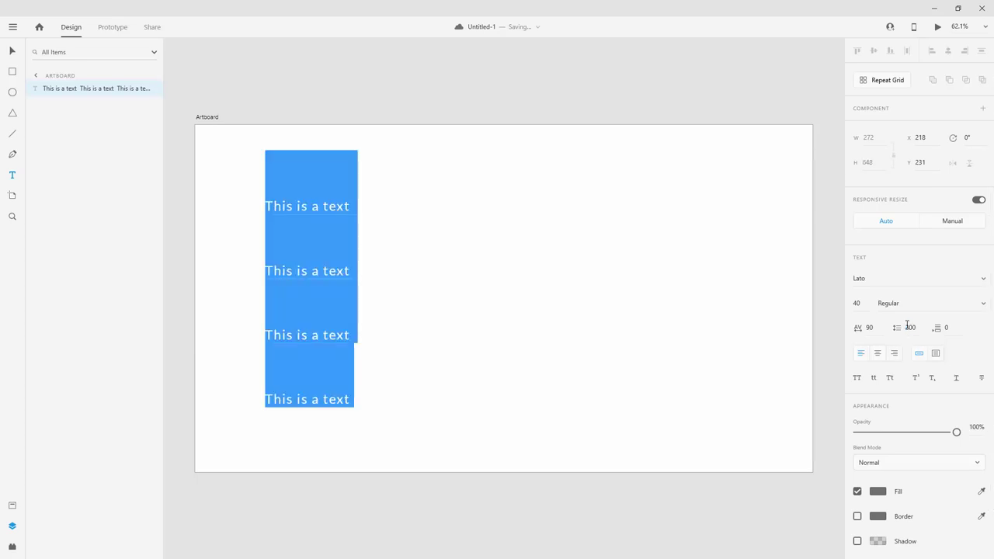
Finish editing the text and undo the line spacing, pasted lines and character spacing changes.
left_click(393, 326)
key("Escape")
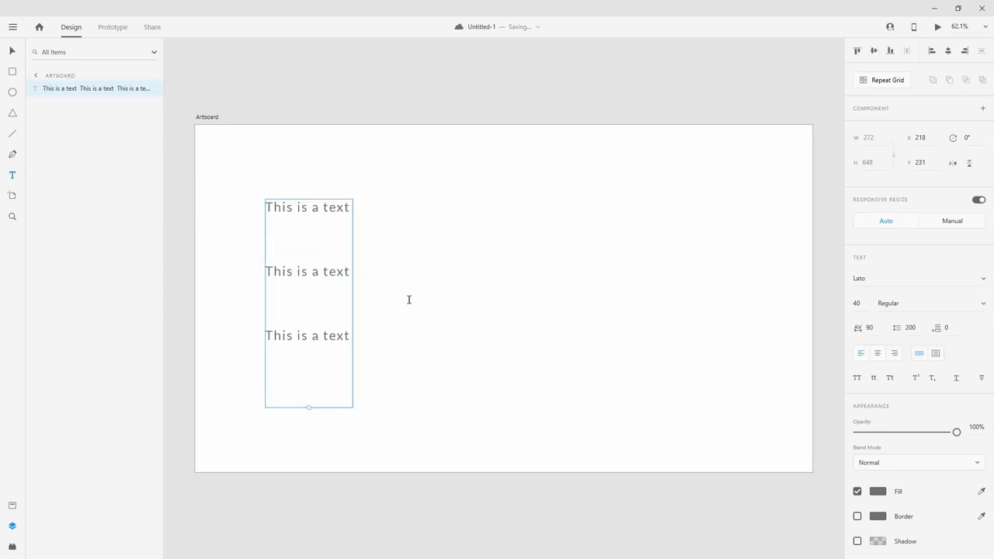
key("ctrl+z")
key("ctrl+z")
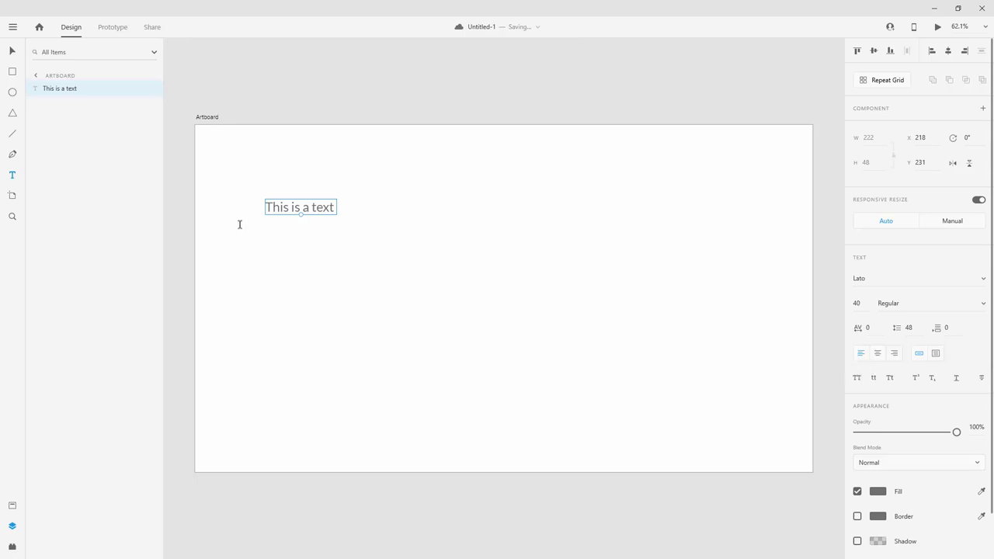
Centre-align the text and convert it from point text to area text.
left_click(879, 354)
left_click(937, 354)
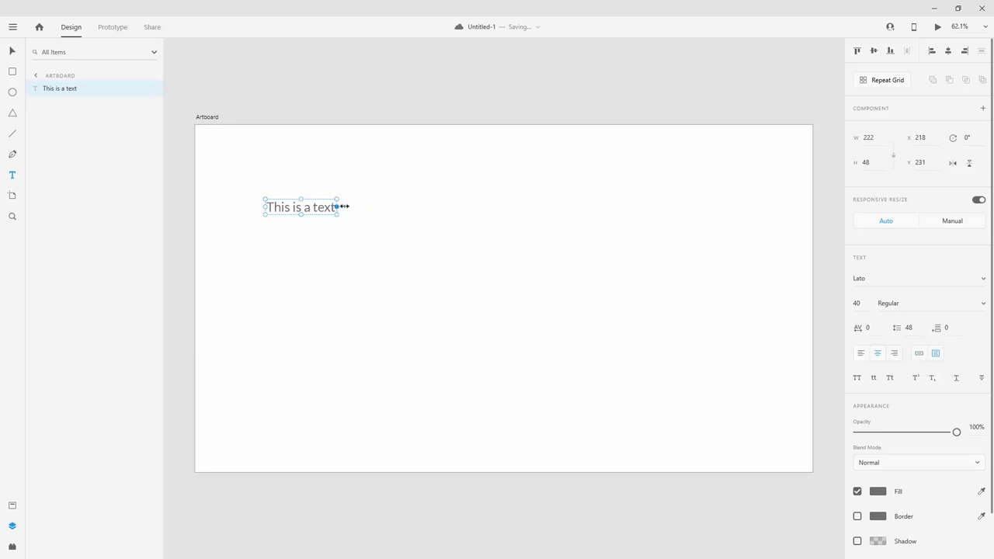
left_click_drag(343, 207, 670, 207)
left_click_drag(469, 220, 474, 311)
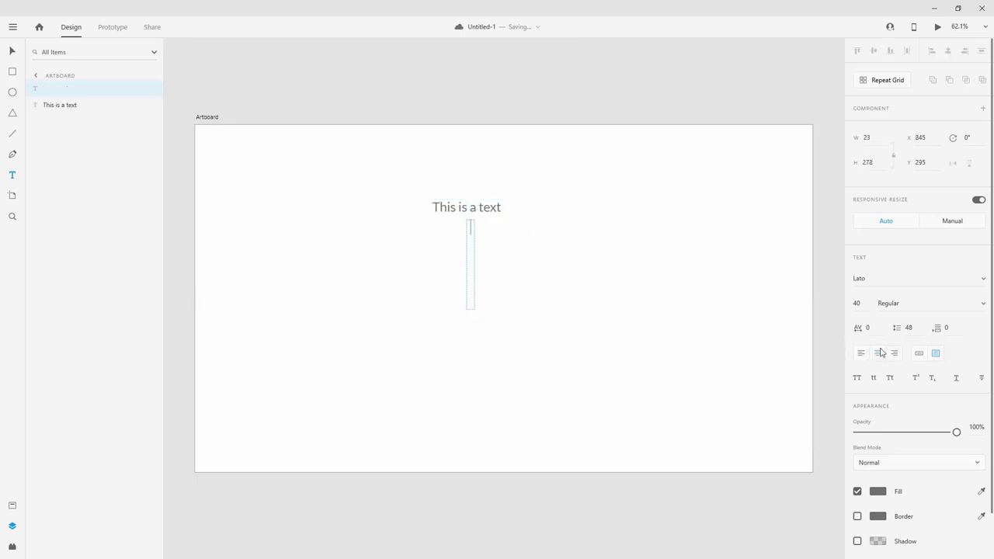
left_click(7, 49)
key("ctrl+z")
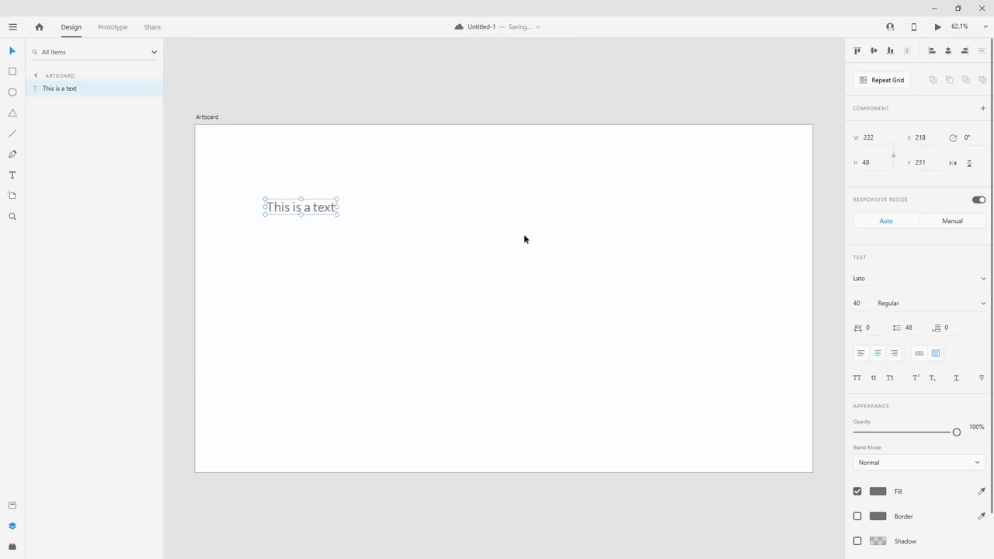
Enlarge the text's bounding box to about 1405 by 309 and align the text to the left.
left_click_drag(341, 205, 718, 206)
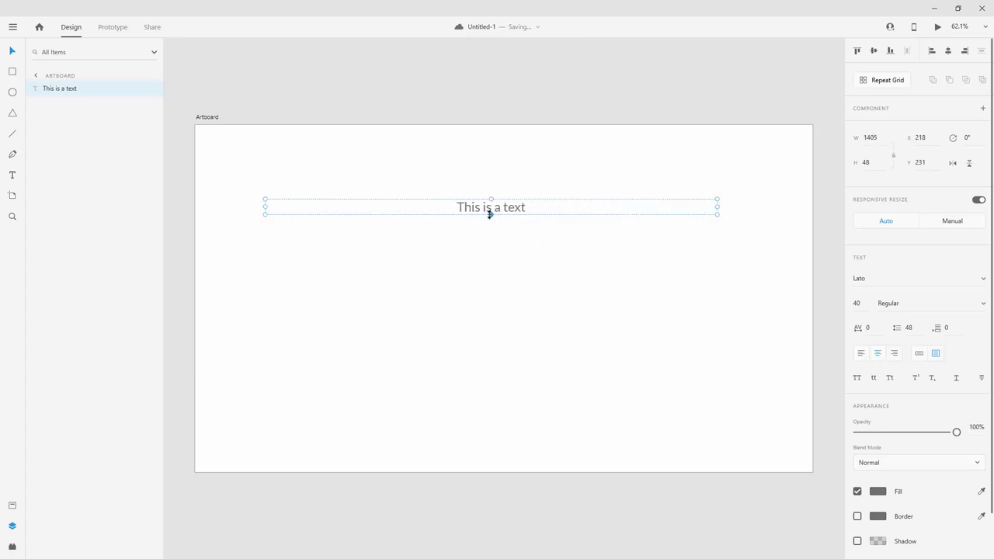
left_click_drag(491, 214, 493, 299)
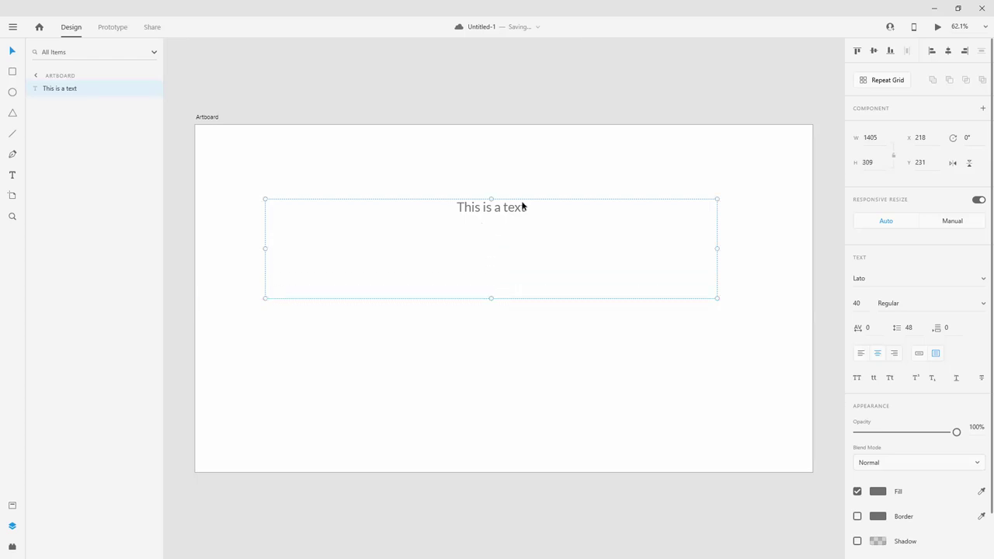
left_click(867, 355)
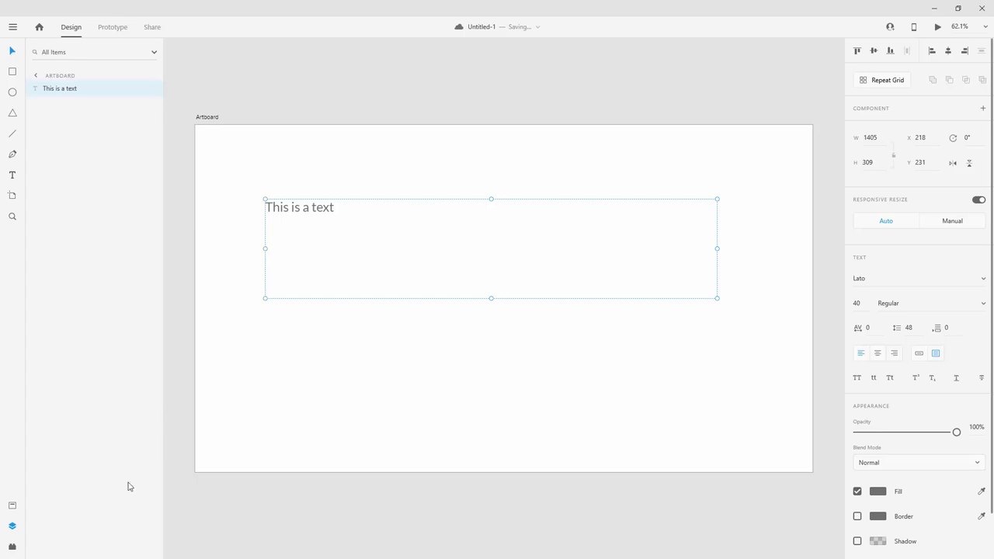
Open the plugin browser and search the available plugins for "lorem ipsum".
left_click(13, 548)
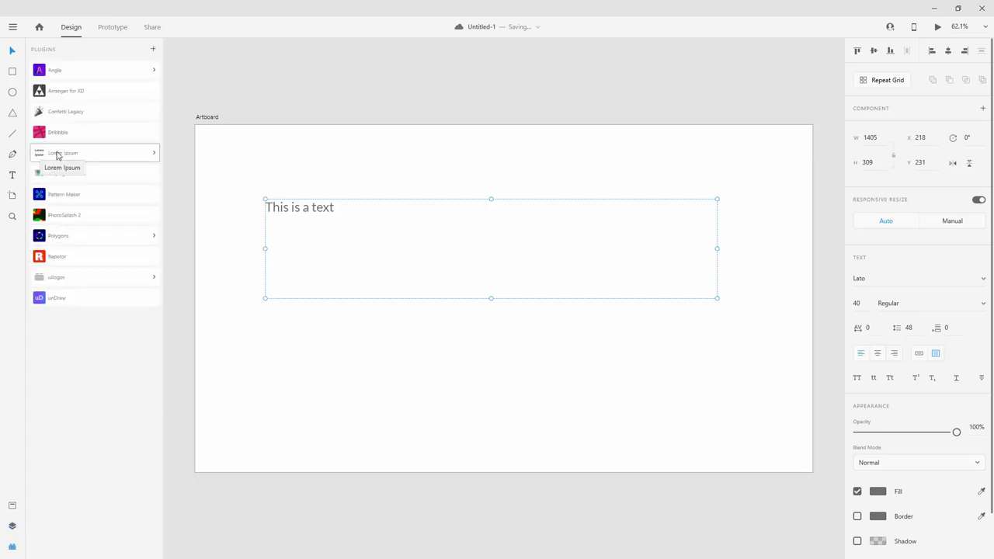
left_click(153, 50)
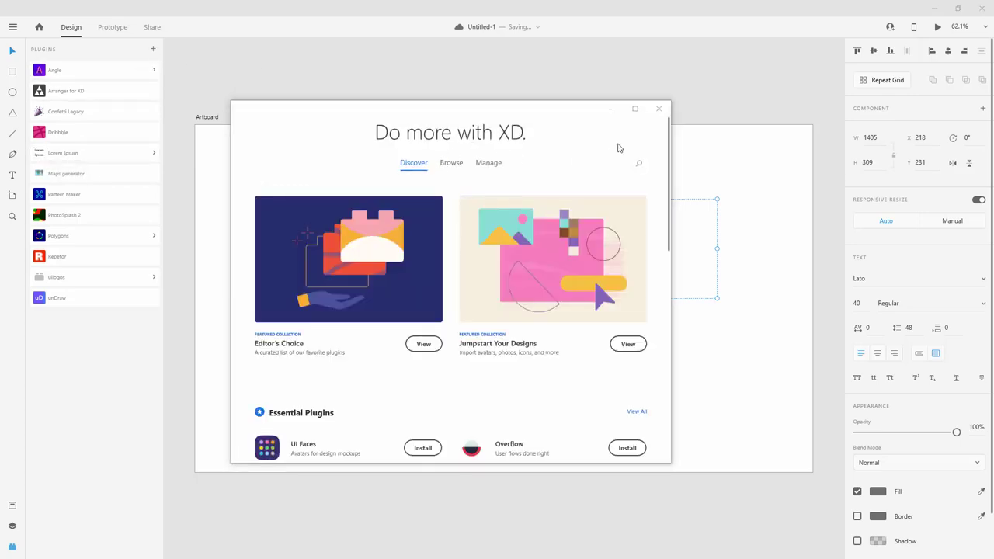
left_click(639, 163)
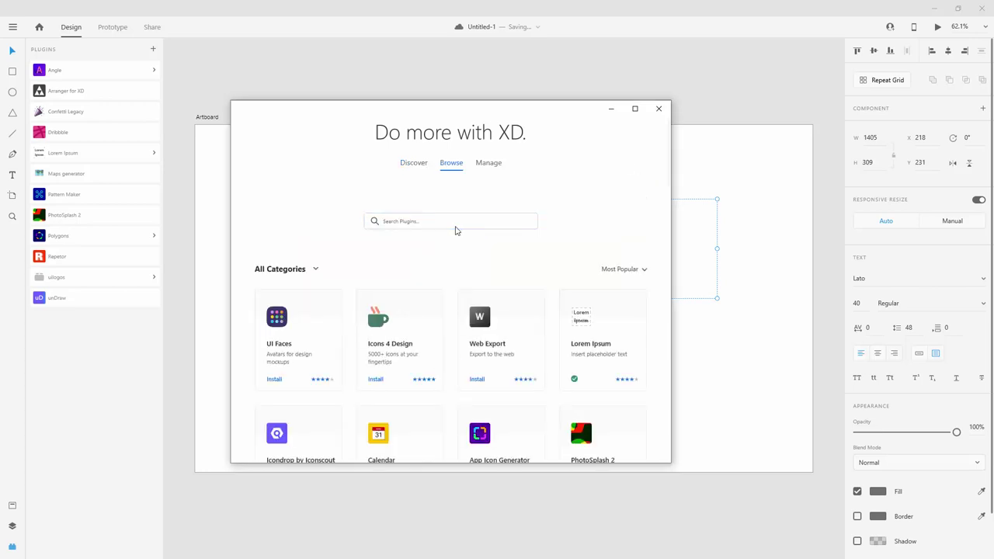
left_click(461, 222)
type("lorem")
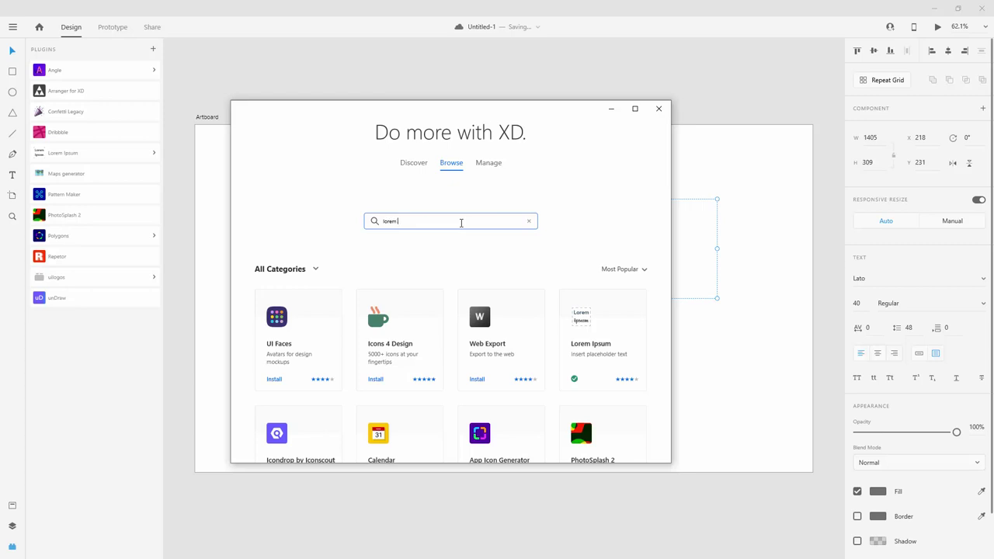
type(" ipsum")
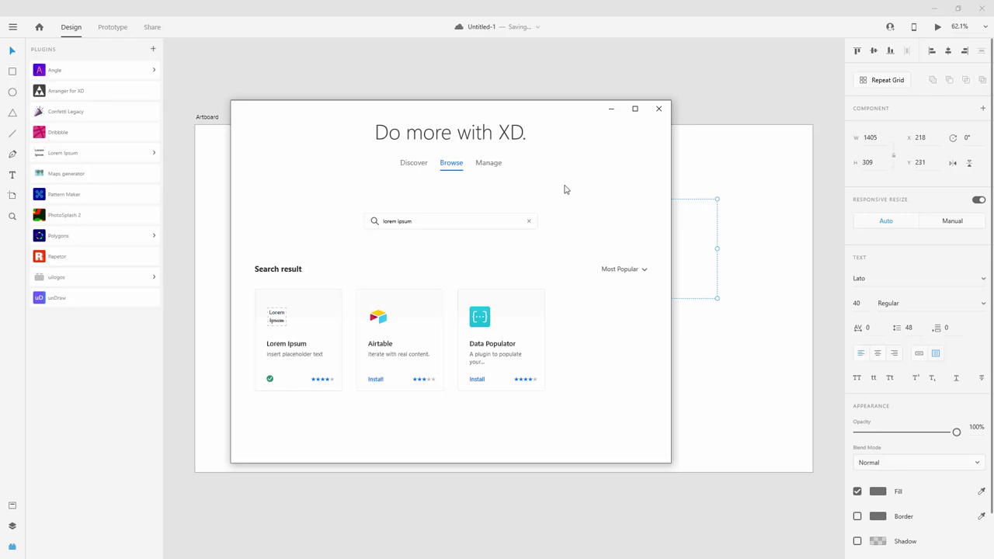
Close the plugin browser, start Lorem Ipsum's placeholder text fill on the selected text, and accept its privacy policy.
left_click(659, 109)
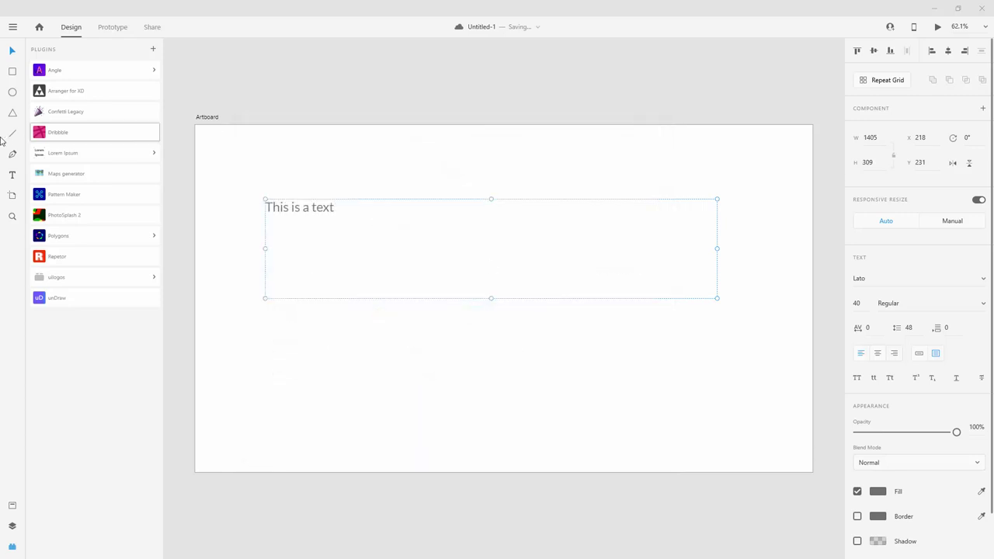
left_click(85, 154)
left_click(86, 169)
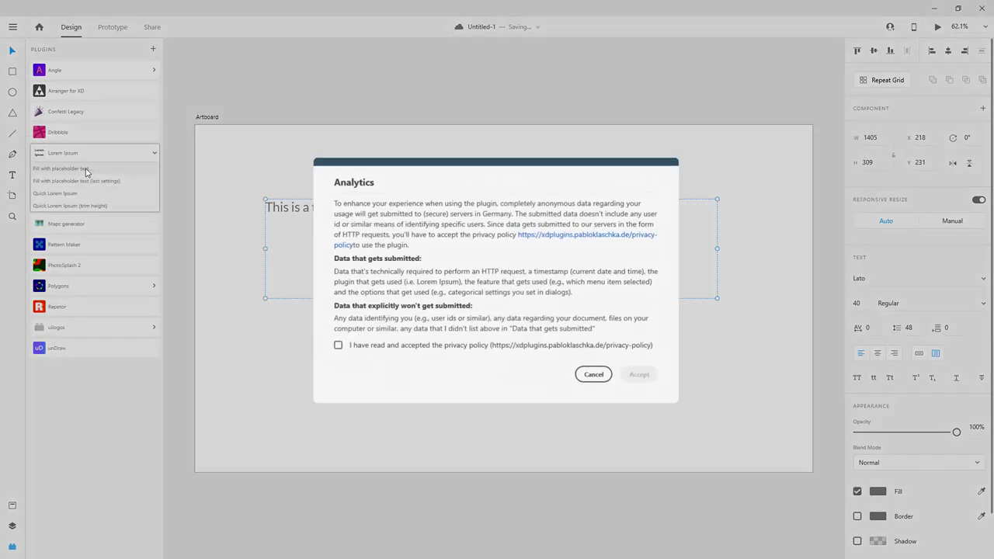
left_click(340, 344)
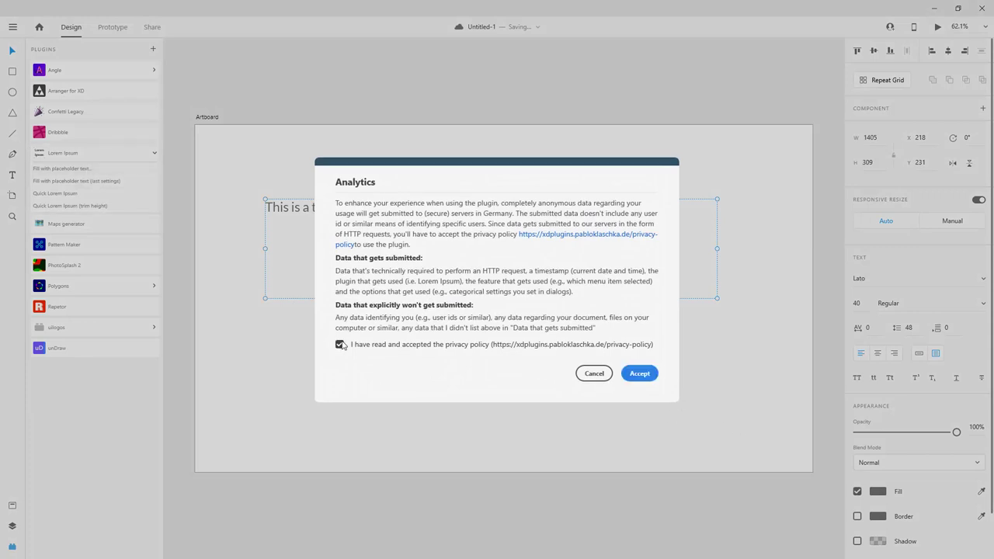
left_click(640, 374)
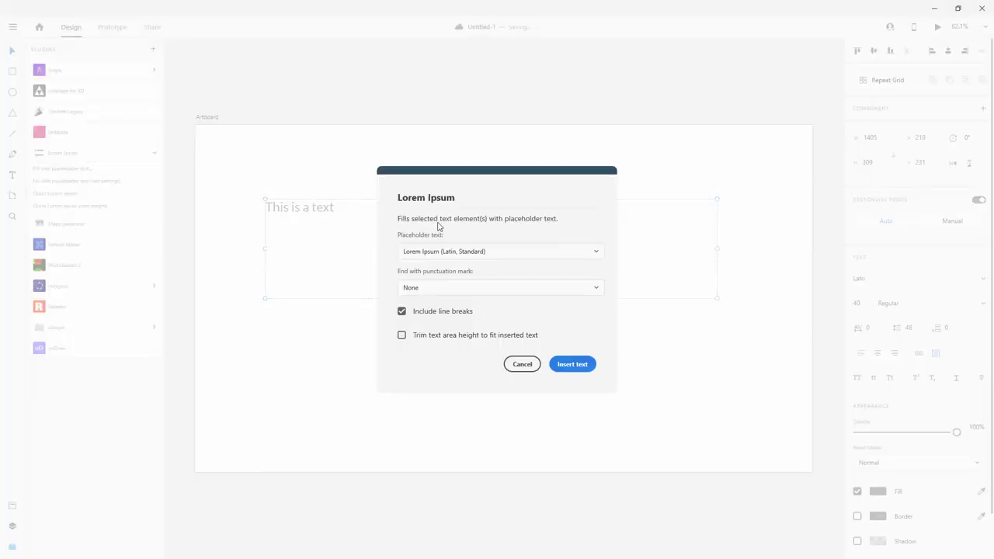
Fill the text box with Cicero (English) placeholder text.
left_click(481, 253)
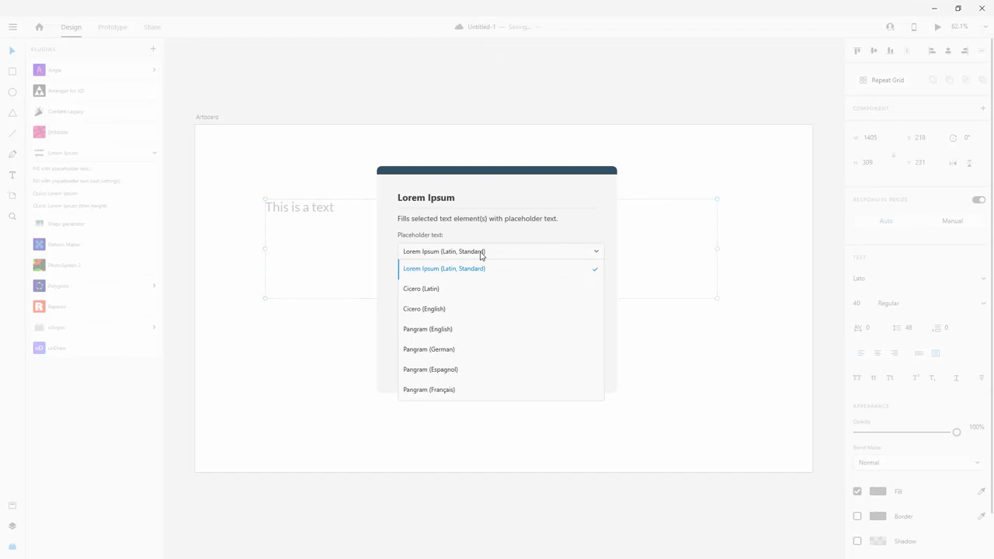
left_click(444, 309)
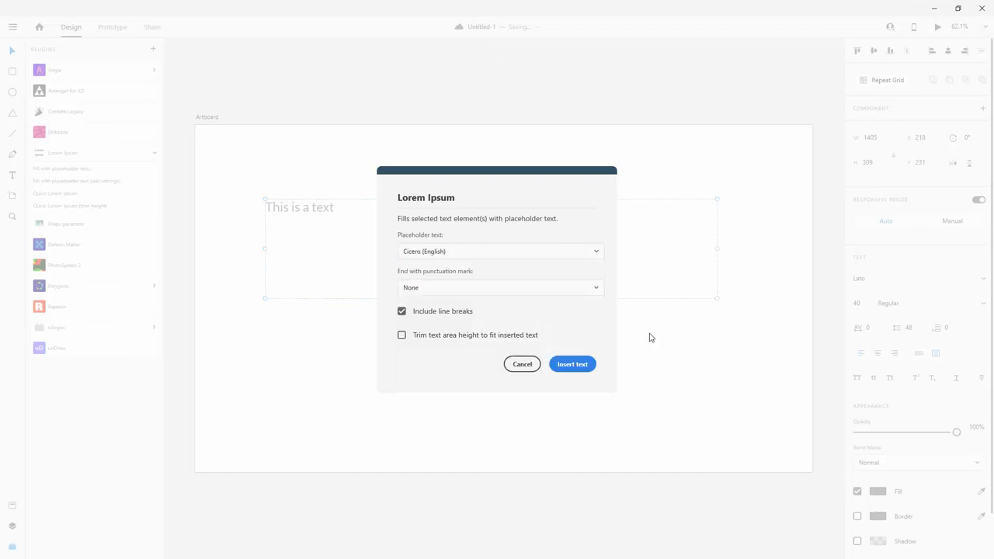
left_click(574, 365)
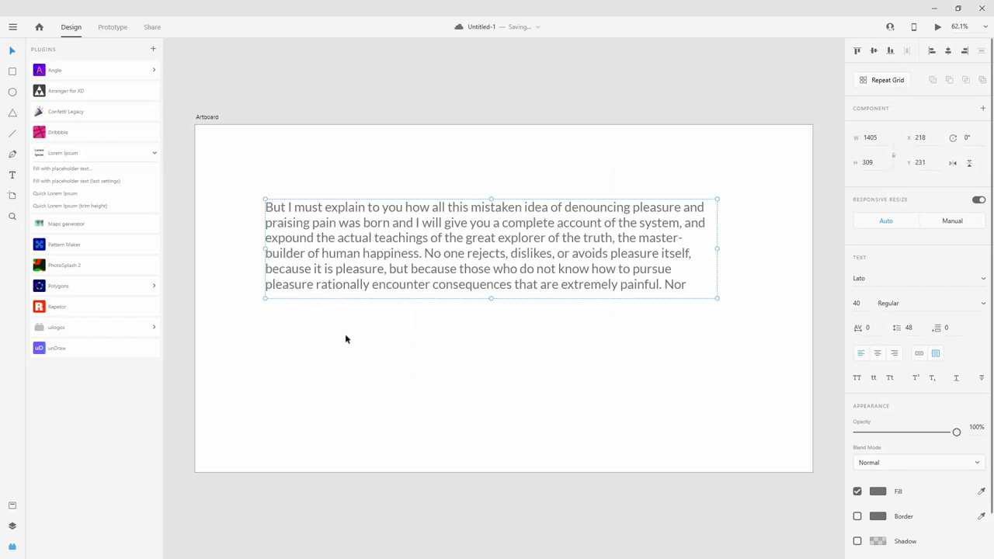
Extend the text box's height to about 540 and paste two copies of its full text after the last word.
left_click_drag(491, 299, 481, 373)
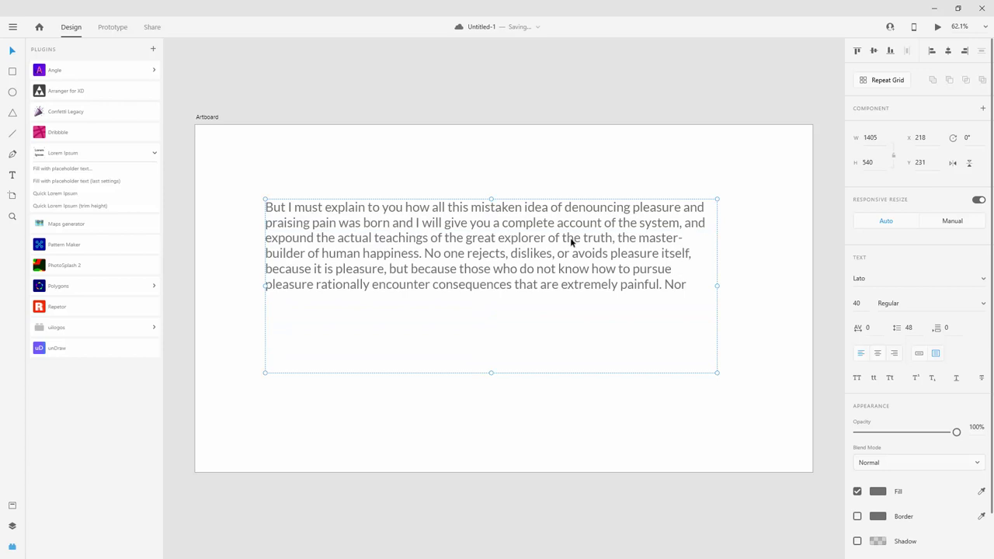
double_click(456, 234)
key("ctrl+c")
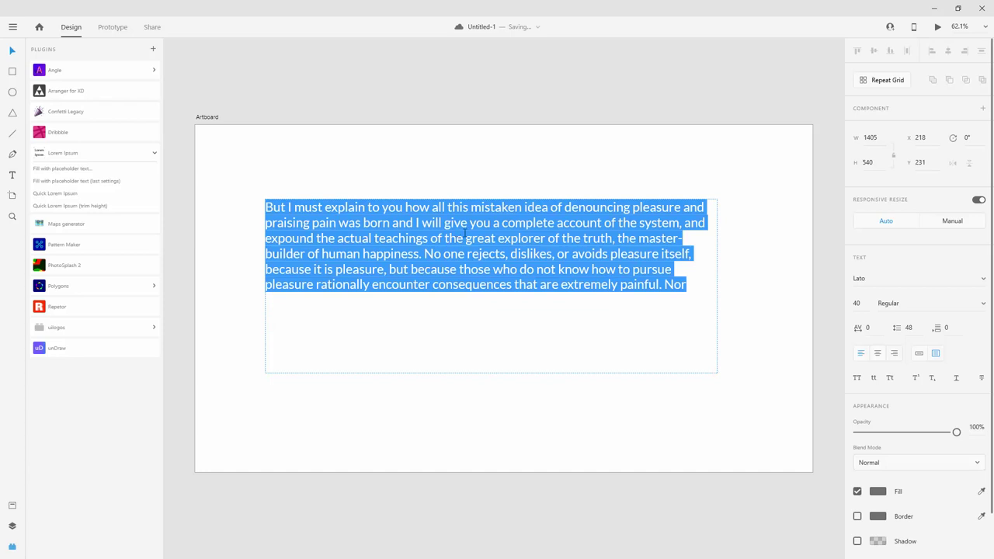
left_click(689, 283)
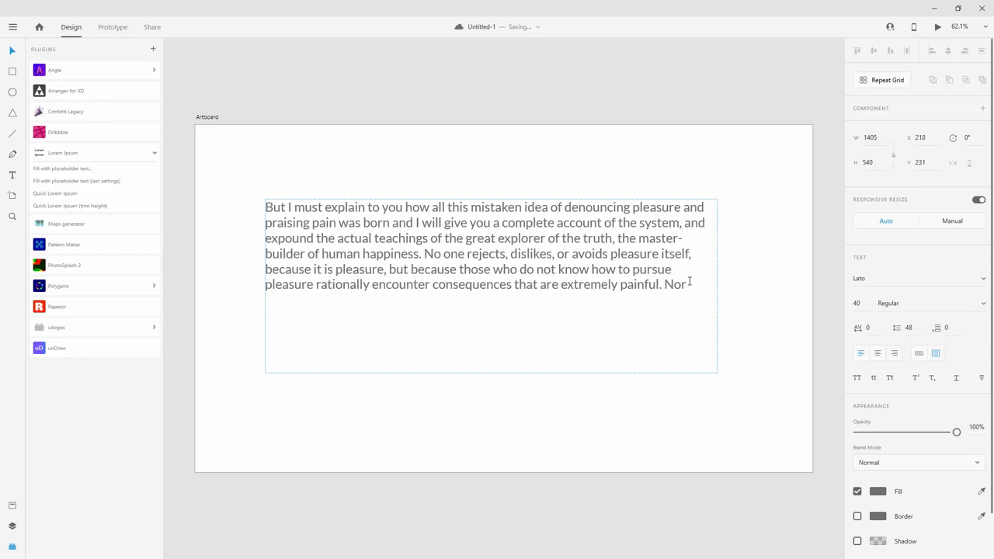
key("ctrl+v")
key("ctrl+v")
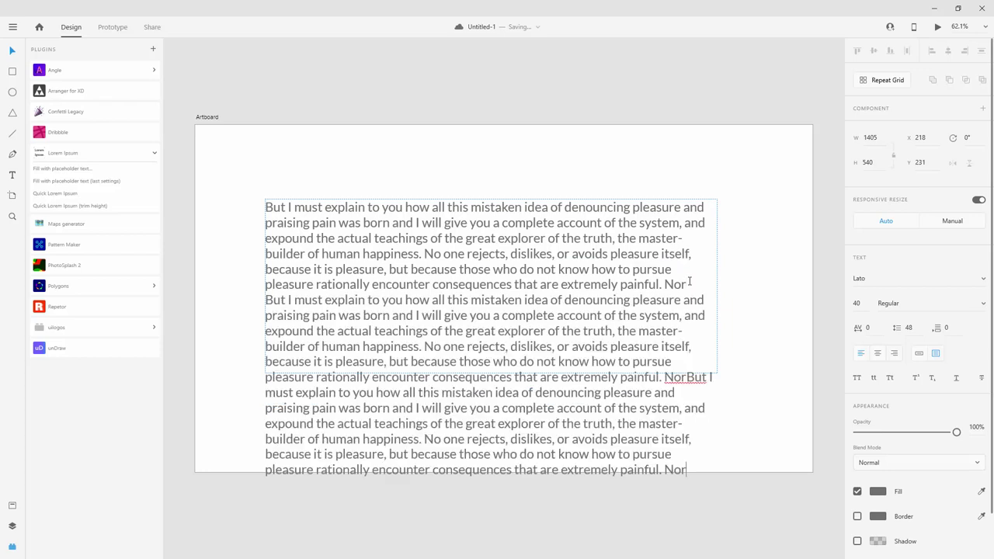
key("Escape")
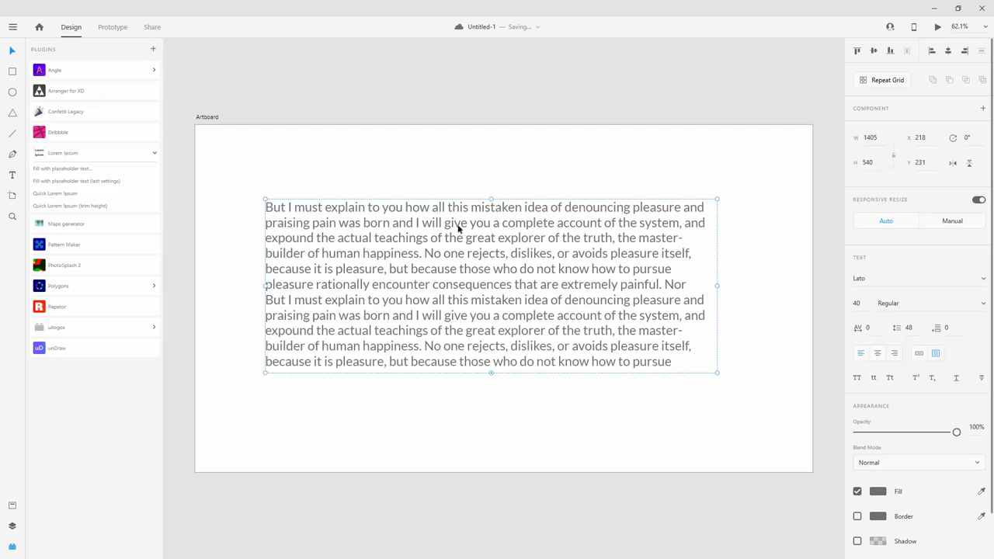
Move the text box to about X 181, Y 67 and resize it to about 1719 by 736 around the text.
left_click_drag(455, 226, 439, 172)
left_click_drag(479, 320, 479, 430)
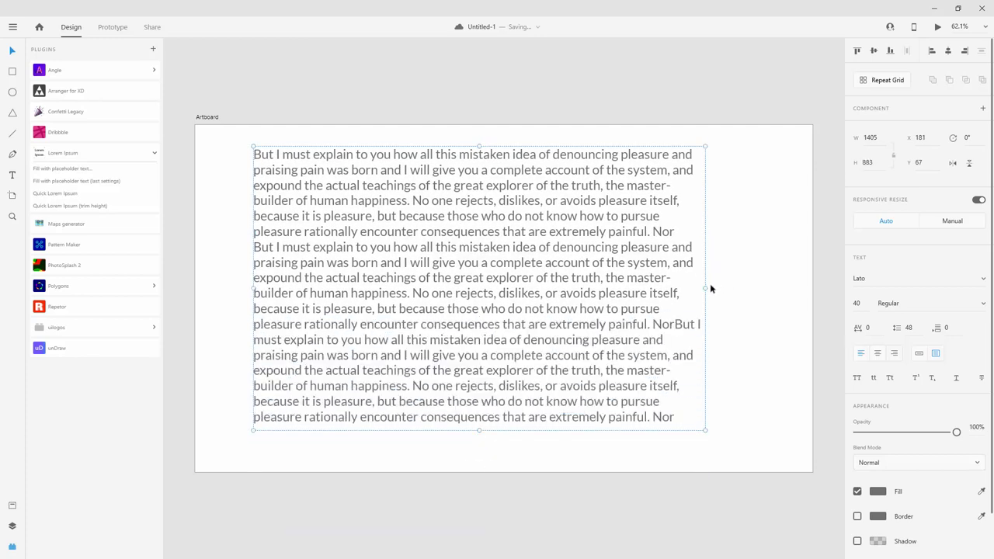
left_click_drag(707, 287, 807, 287)
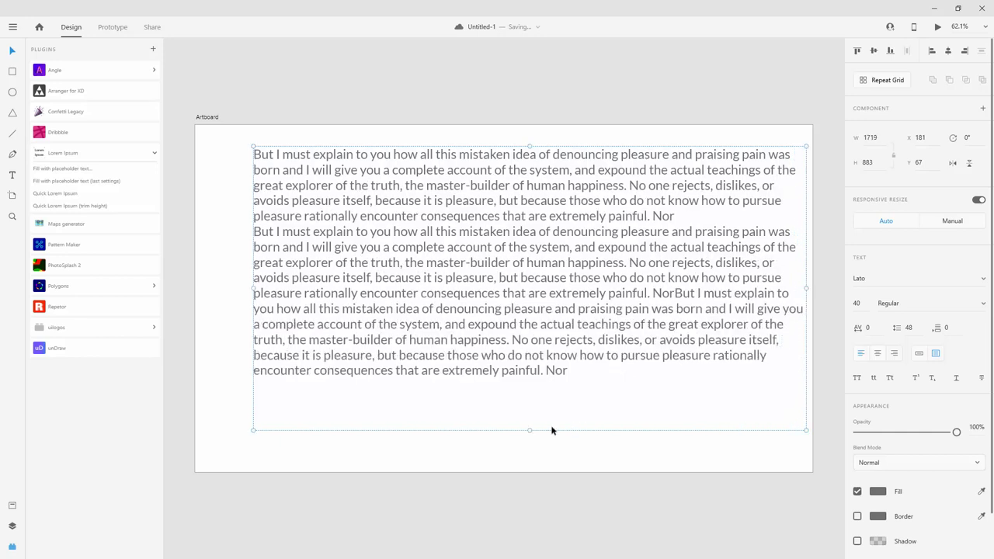
left_click_drag(531, 430, 544, 383)
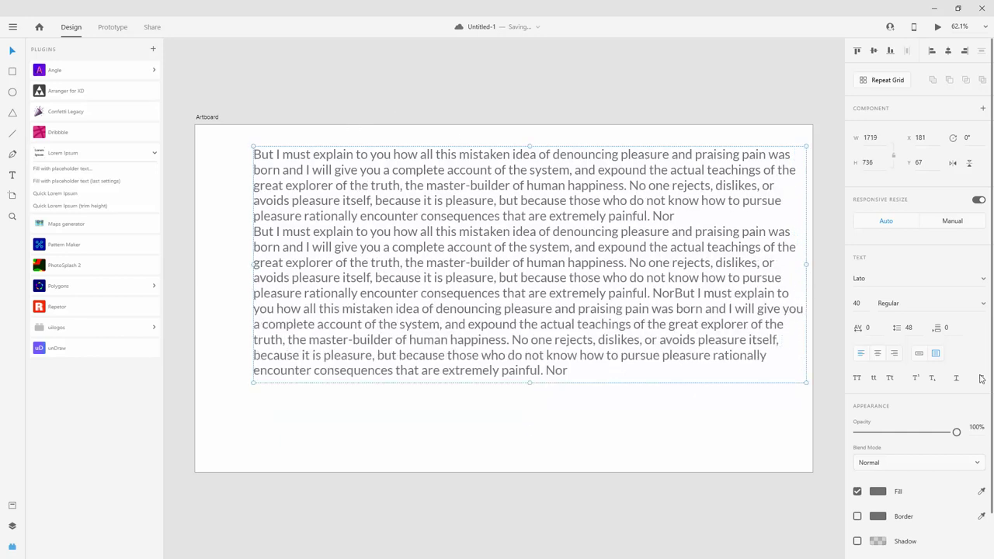
Convert the paragraph to point text and switch its case to uppercase, lowercase and finally title case.
left_click(919, 355)
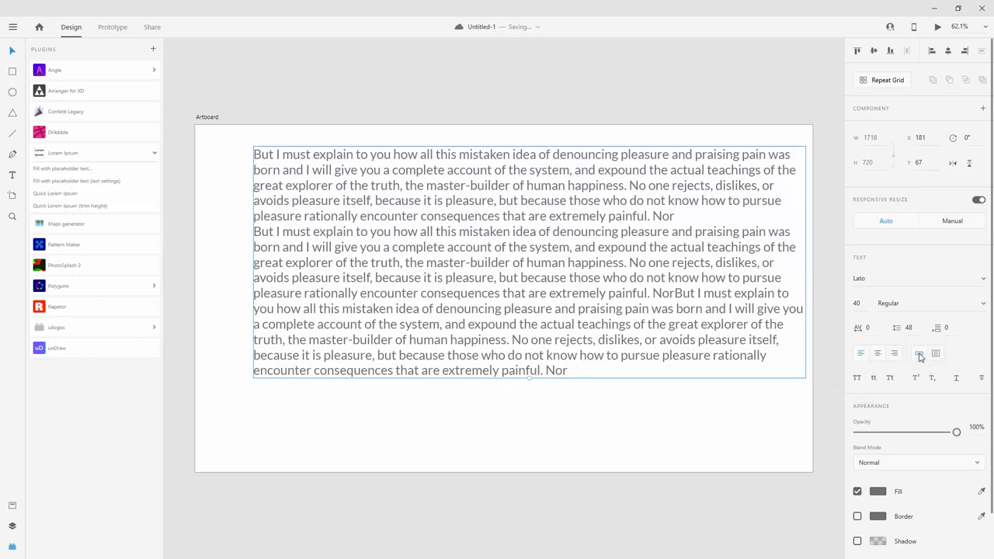
left_click(858, 379)
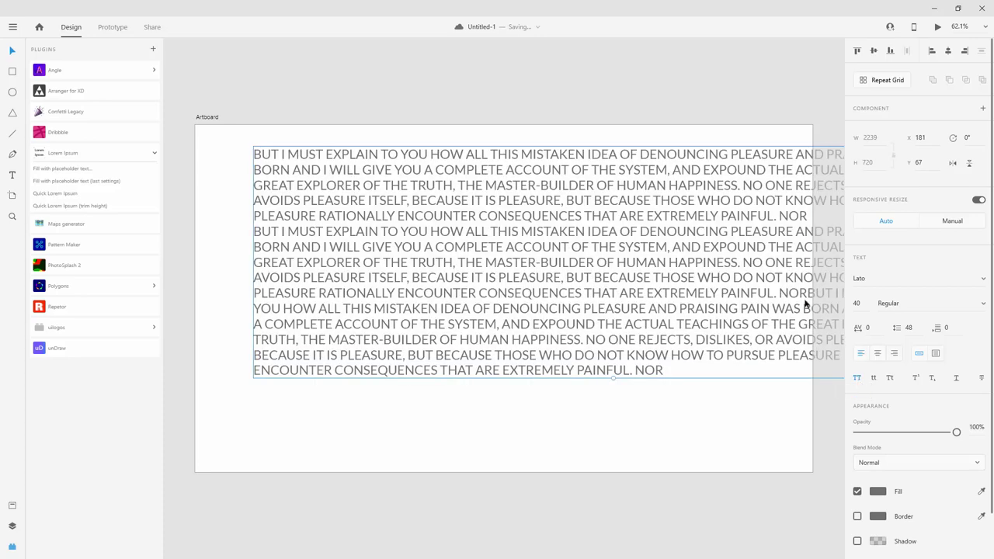
left_click(874, 379)
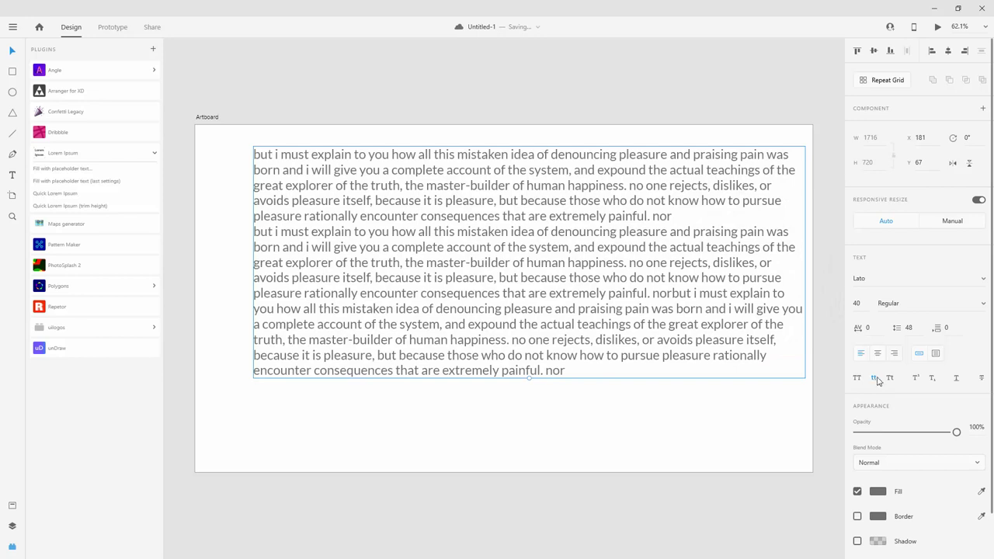
left_click(892, 379)
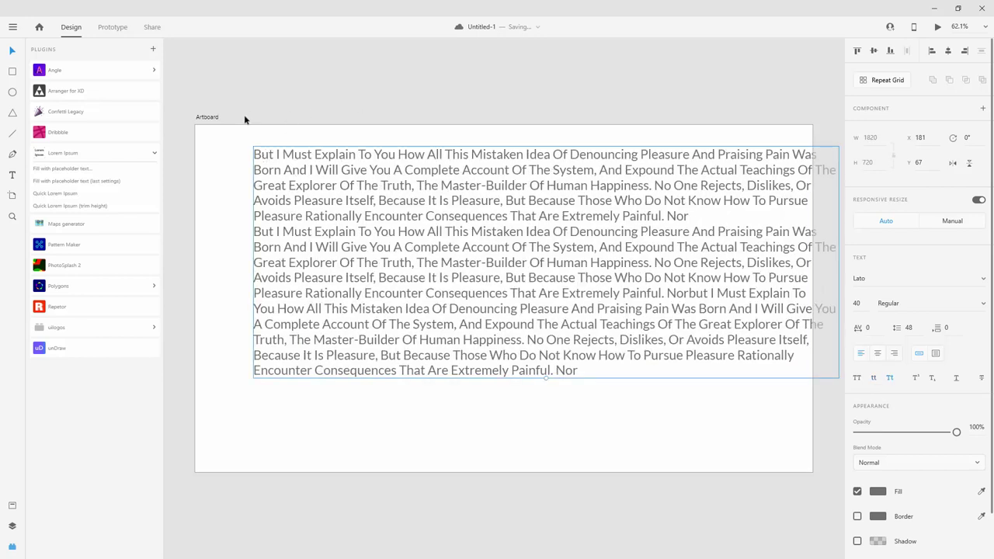
Move the paragraph to about X 81, Y 54 and apply superscript, followed by subscript, to it.
left_click_drag(330, 172, 298, 169)
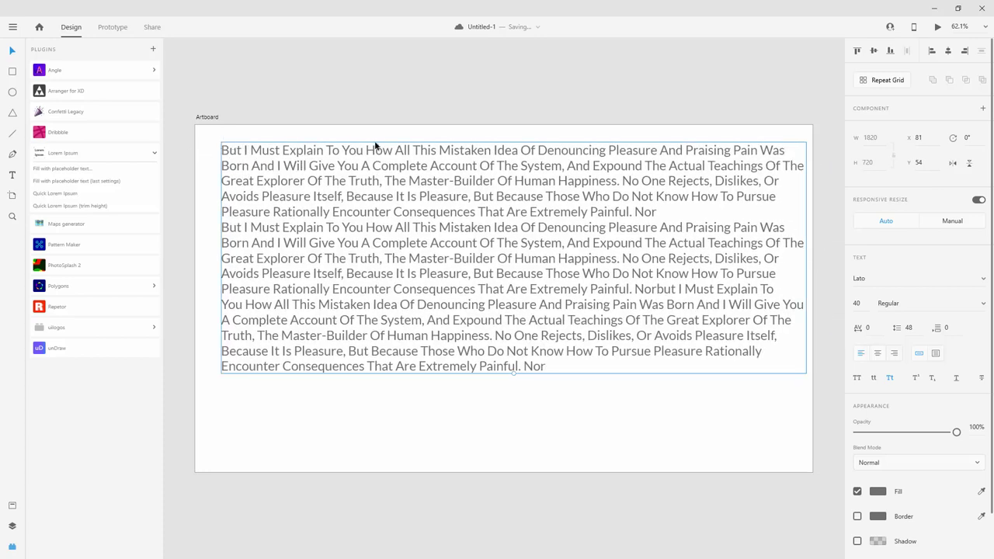
left_click(917, 379)
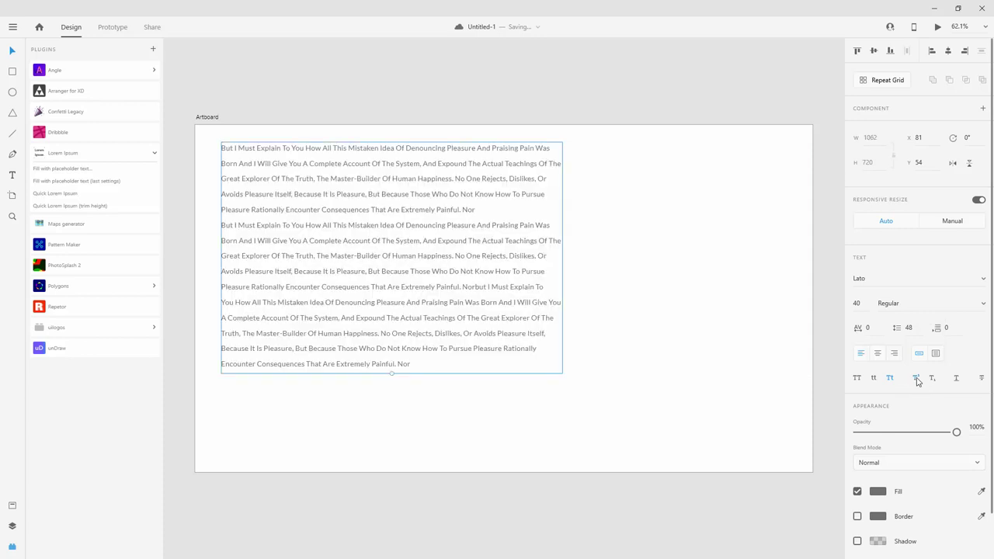
left_click(935, 379)
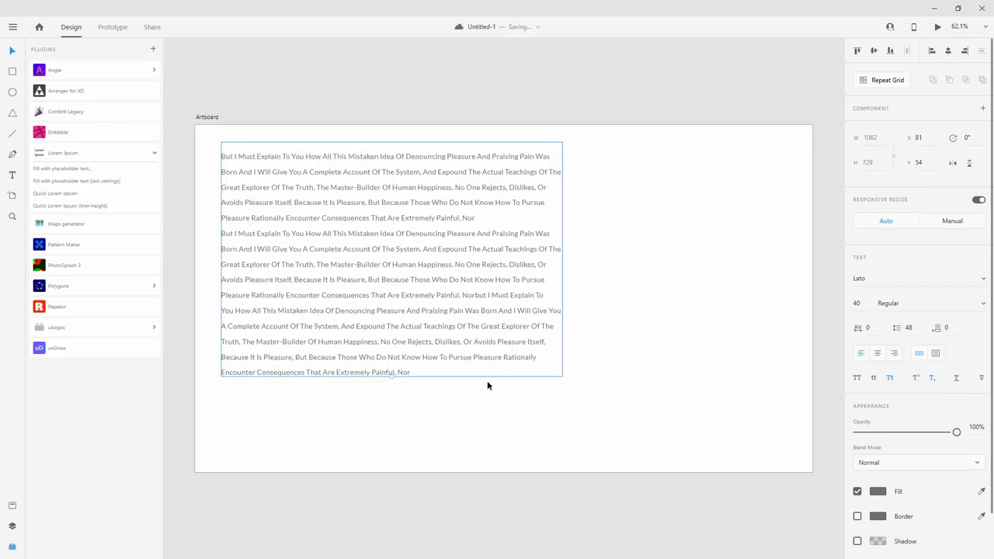
Add the point text "120c" below the paragraph and format its "c" as superscript, then switch it to subscript.
key("t")
left_click(553, 407)
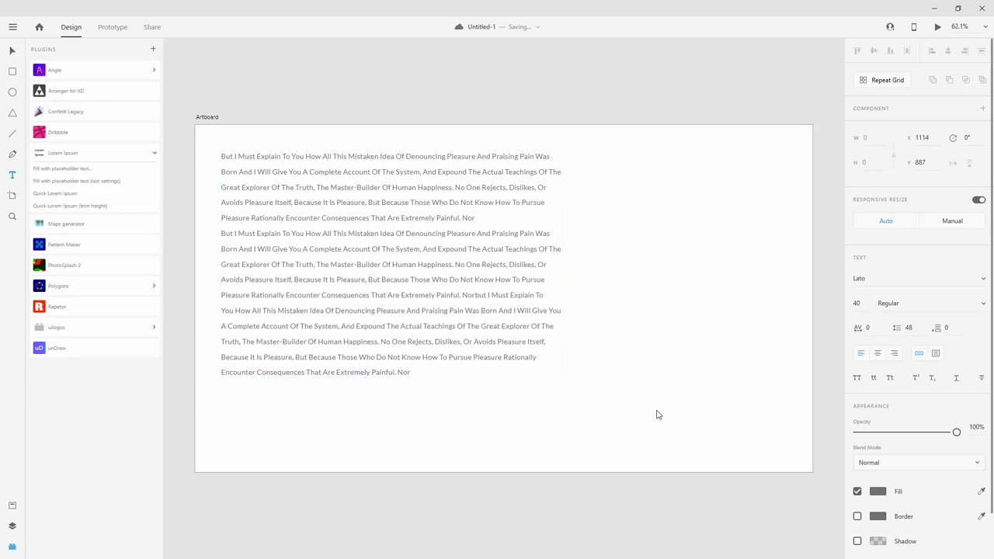
type("120c")
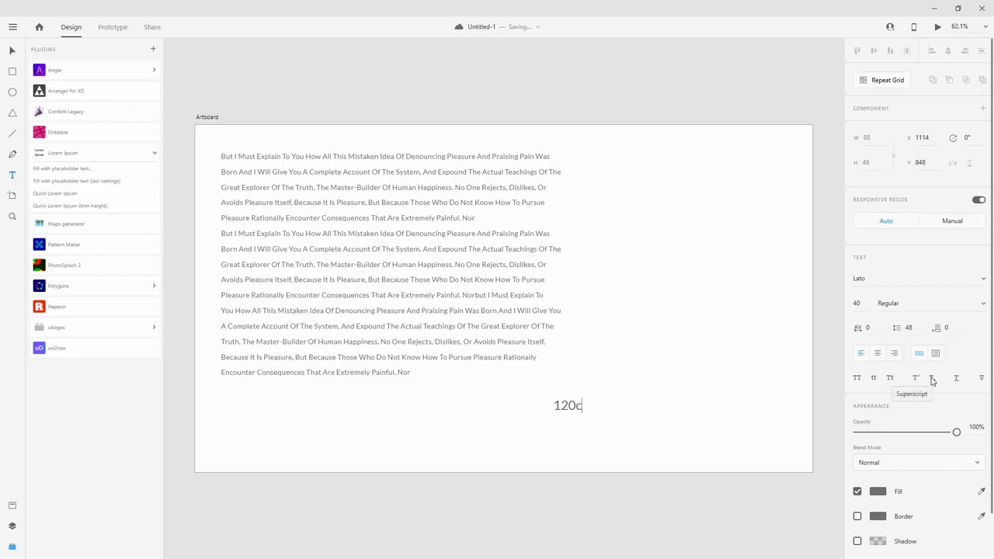
left_click_drag(585, 405, 576, 405)
left_click(916, 377)
left_click(933, 378)
Apply underline and strikethrough to the whole "120c" text, and try its opacity slider, leaving it at 100%.
key("ctrl+a")
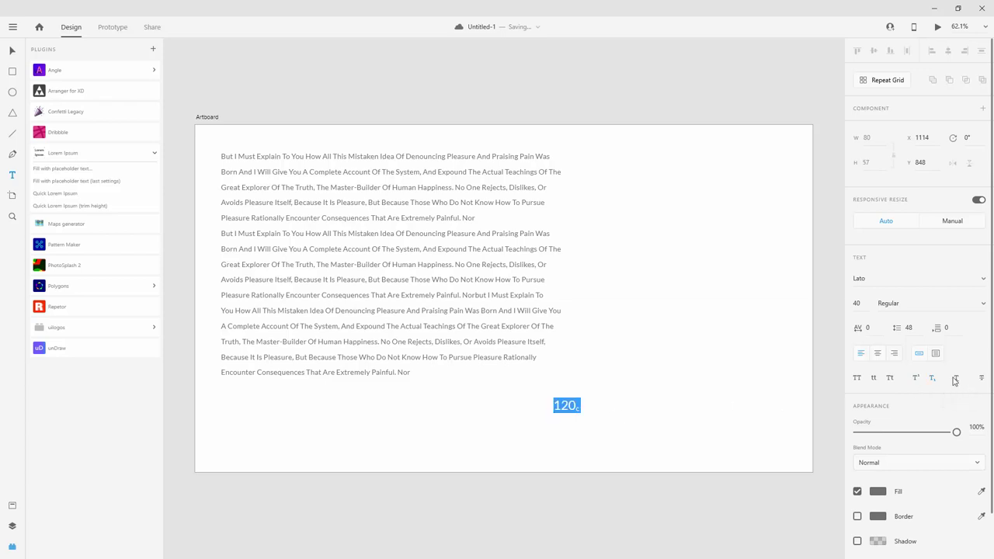
left_click(957, 378)
left_click(983, 378)
scroll(917, 385, "down", 1)
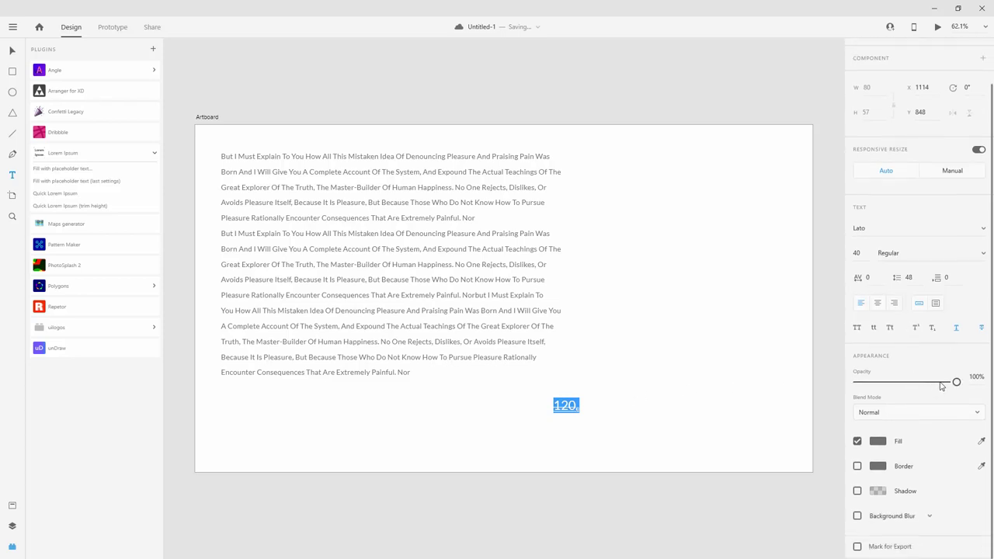
mouse_move(952, 387)
left_mouse_down()
mouse_move(873, 382)
mouse_move(960, 383)
left_mouse_up()
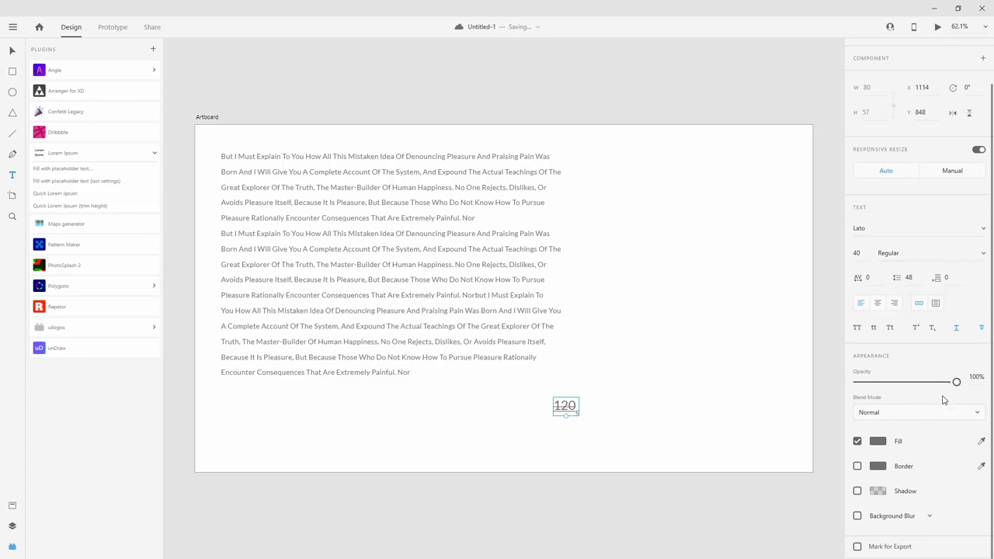
Set the "120c" text's font size to 300, then 500, and move it over the paragraph at about X 92, Y 54.
left_click(11, 49)
left_click(858, 253)
type("300")
key("Return")
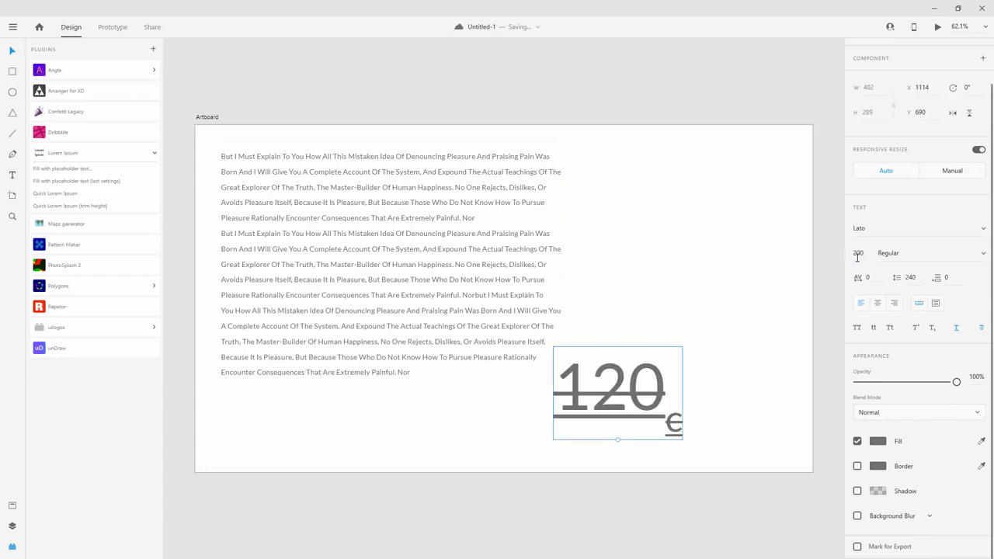
type("500")
key("Return")
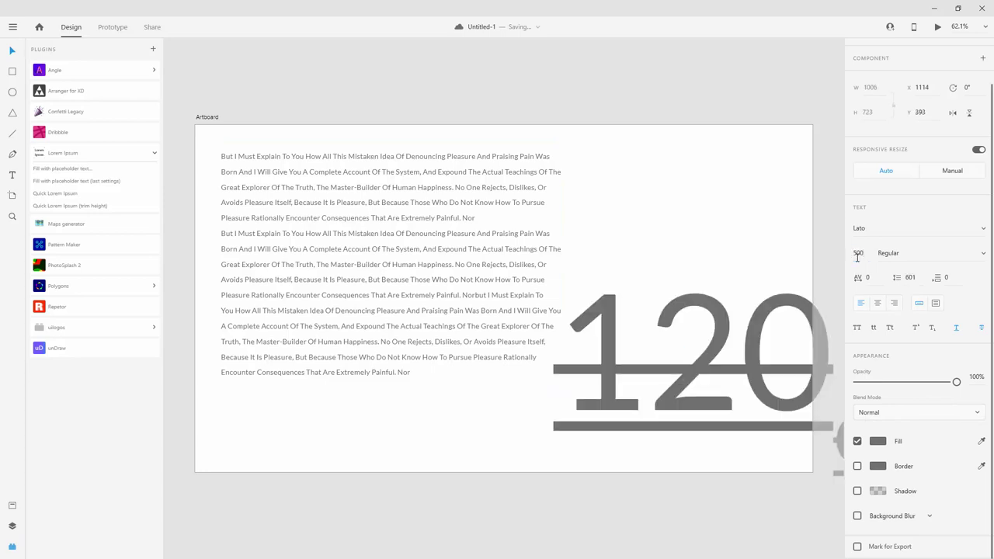
left_click_drag(758, 356, 391, 206)
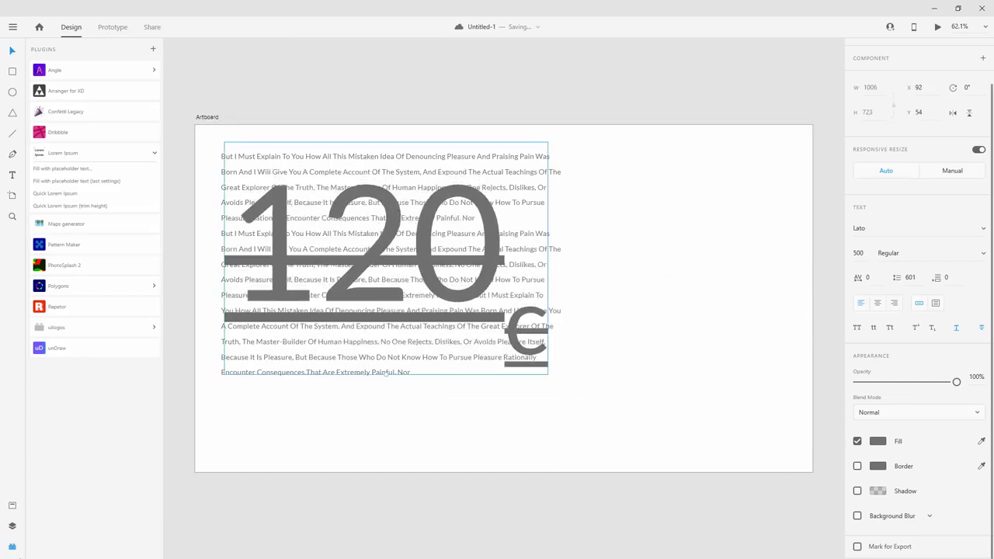
Try the Darken, Lighten, Overlay and Exclusion blend modes on the "120c" text, with the artboard's layers listed.
left_click(12, 526)
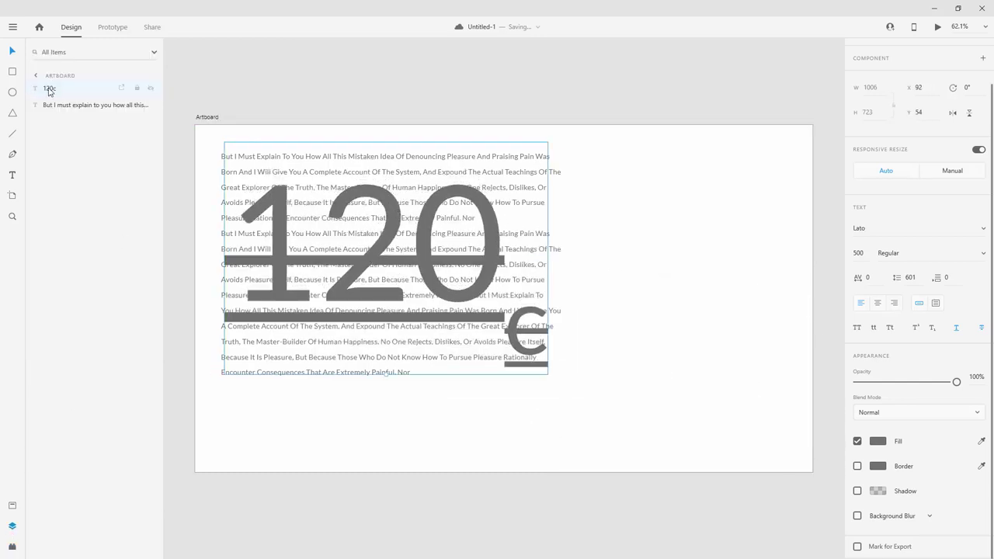
left_click(951, 413)
left_click(889, 284)
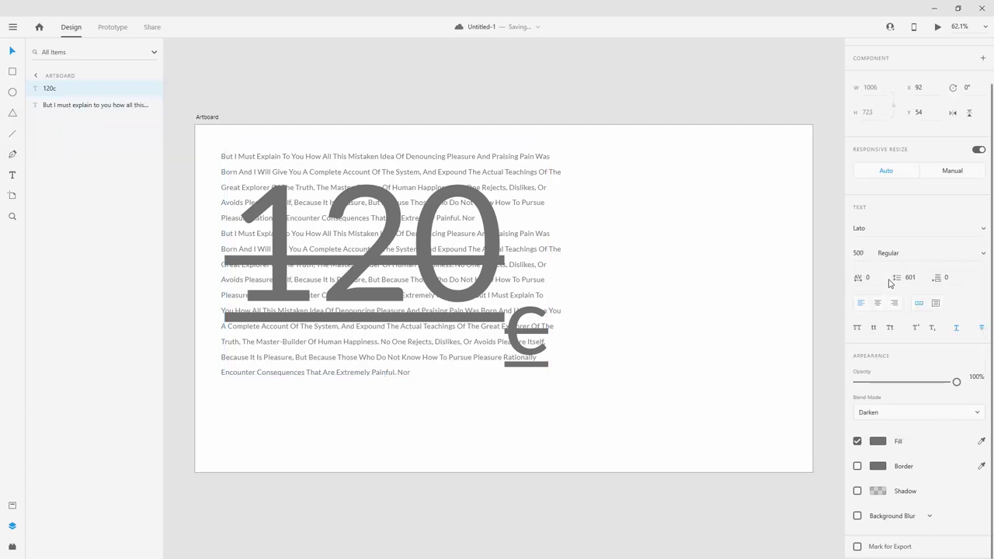
left_click(928, 410)
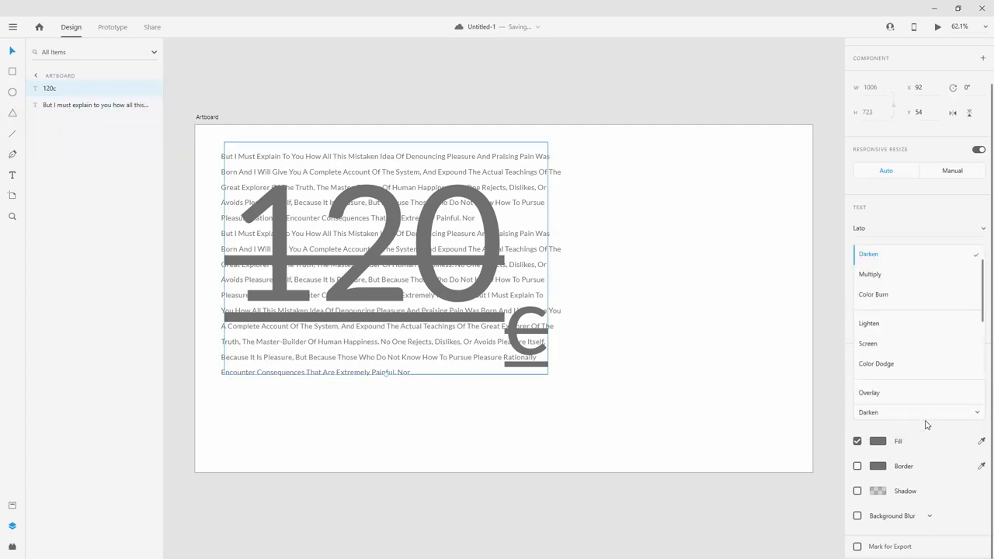
left_click(900, 327)
left_click(937, 417)
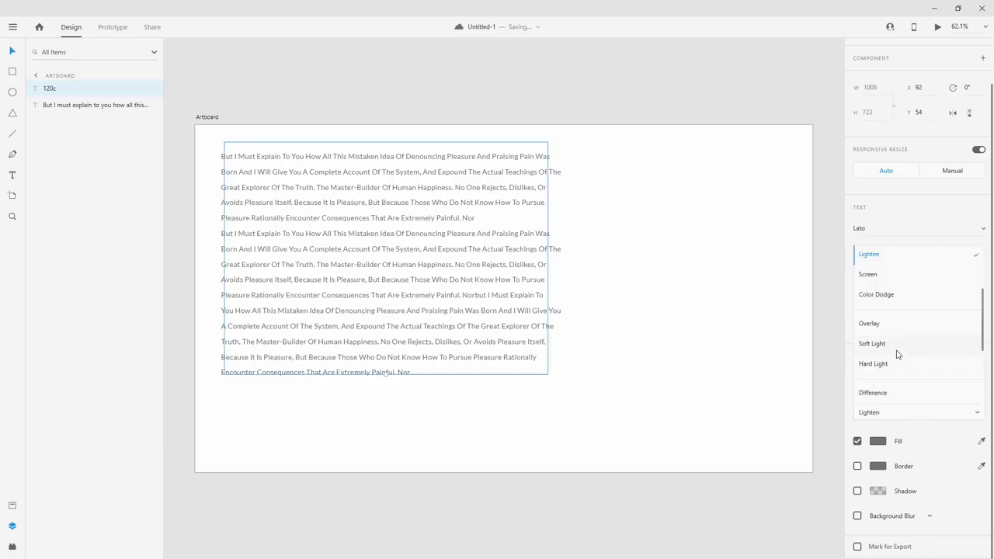
left_click(895, 325)
left_click(932, 416)
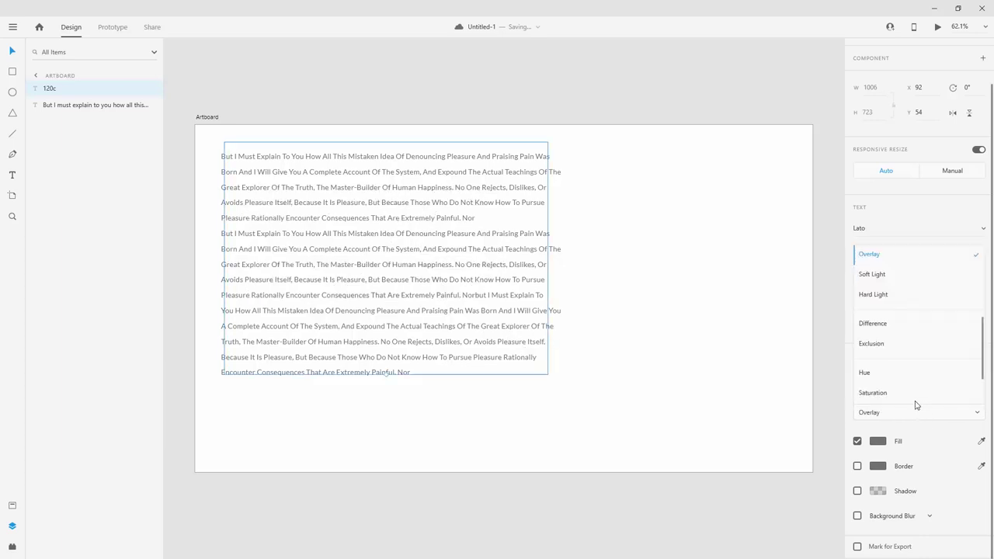
left_click(893, 342)
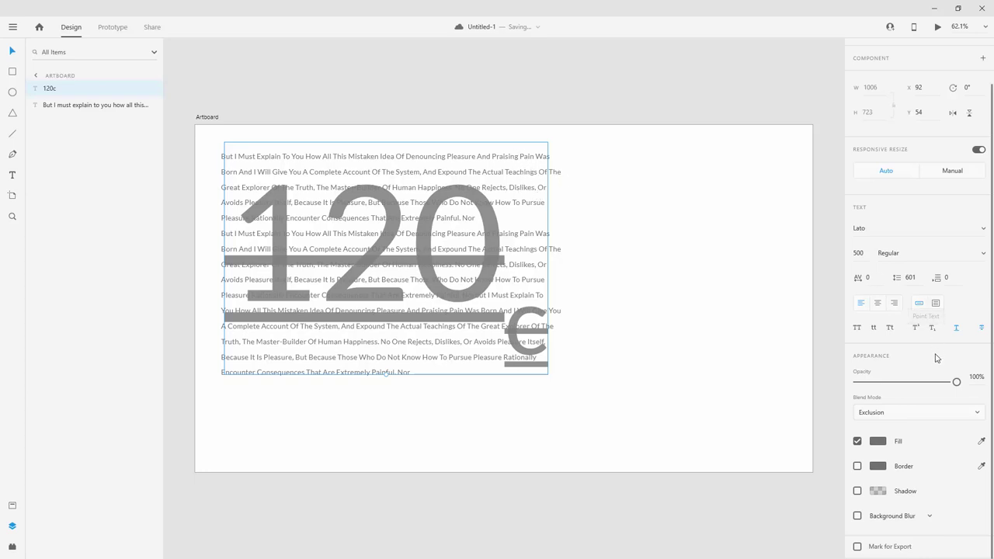
Set the "120c" text's fill to red #FF0000 and return its blend mode to Normal.
left_click(878, 441)
left_click_drag(784, 405, 873, 323)
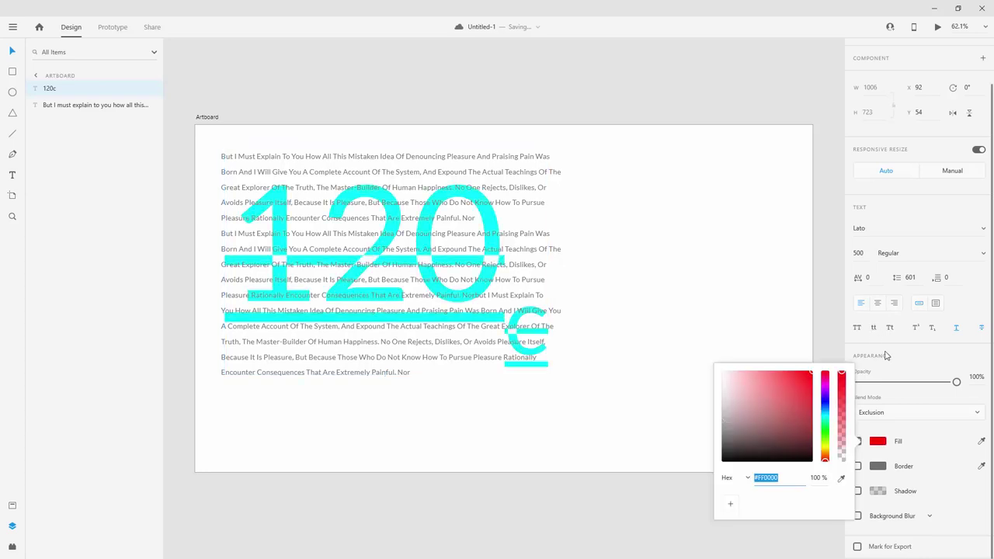
left_click(925, 412)
scroll(903, 326, "up", 5)
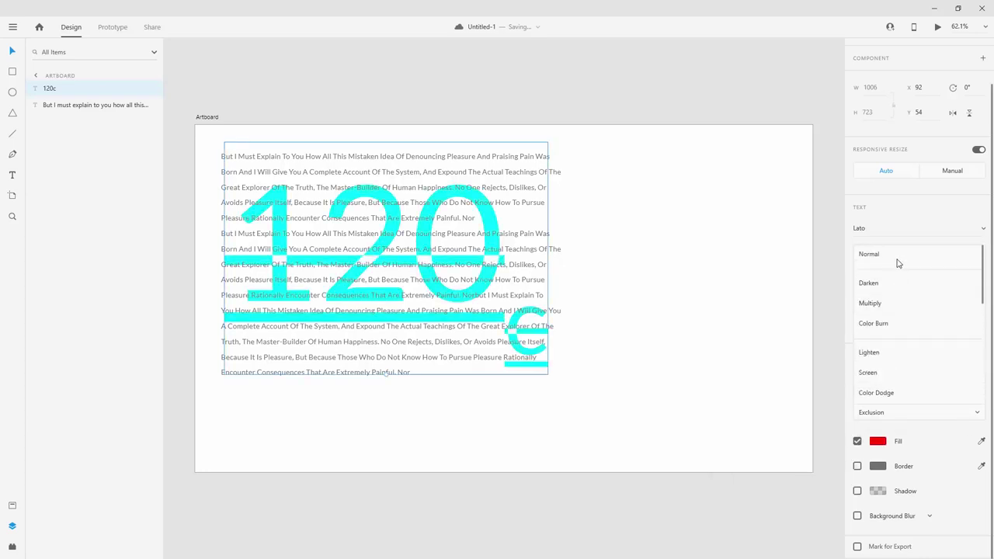
left_click(898, 260)
Change the "120c" text's fill to a very dark reddish brown.
left_click(878, 443)
left_click(770, 442)
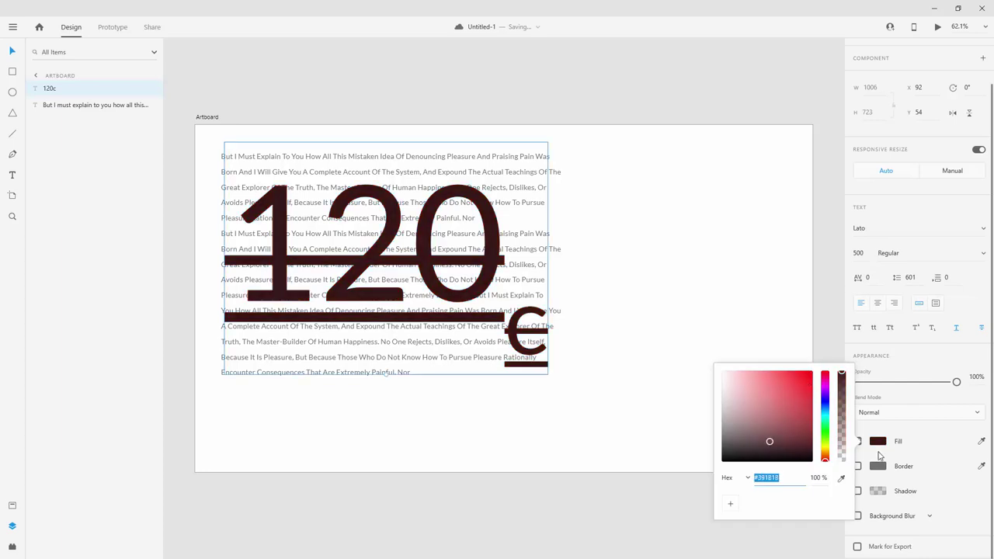
left_click(938, 446)
Show the "120c" text with a border and no fill, and hide the paragraph behind it.
left_click(857, 466)
left_click(857, 442)
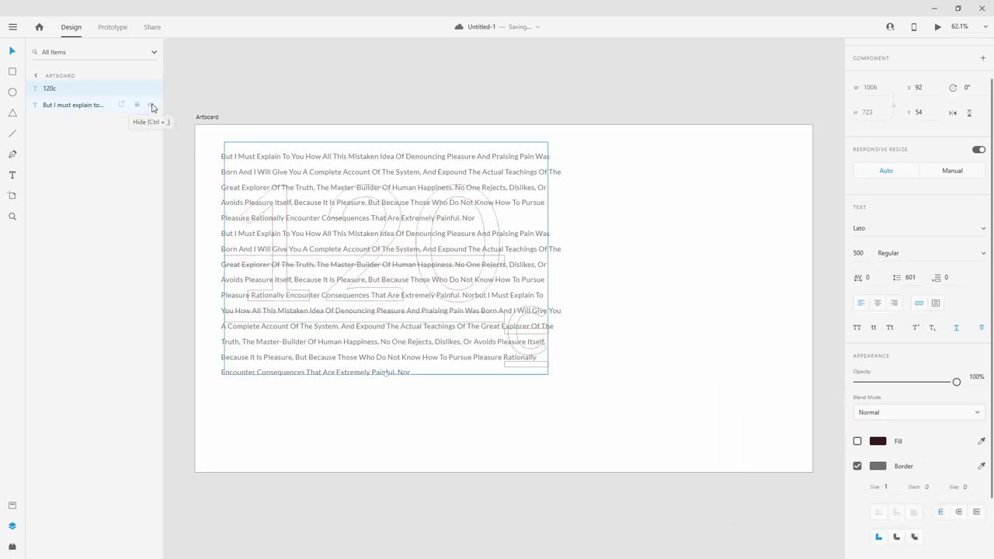
left_click(151, 106)
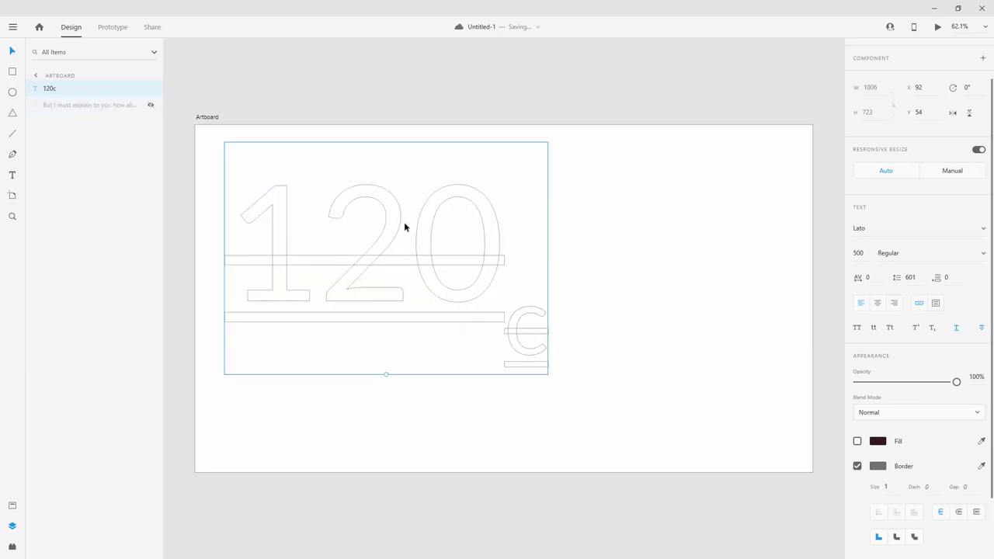
Set the border of the "120c" text to red #F90011 with a size of 20.
left_click(878, 466)
left_click(825, 399)
mouse_move(813, 411)
left_mouse_down()
mouse_move(802, 410)
mouse_move(811, 397)
left_mouse_up()
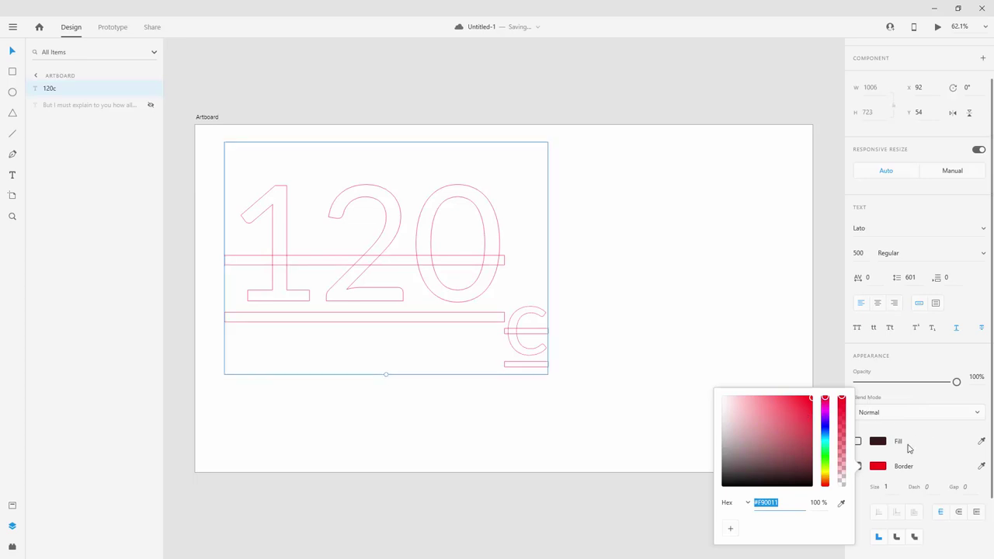
left_click(947, 472)
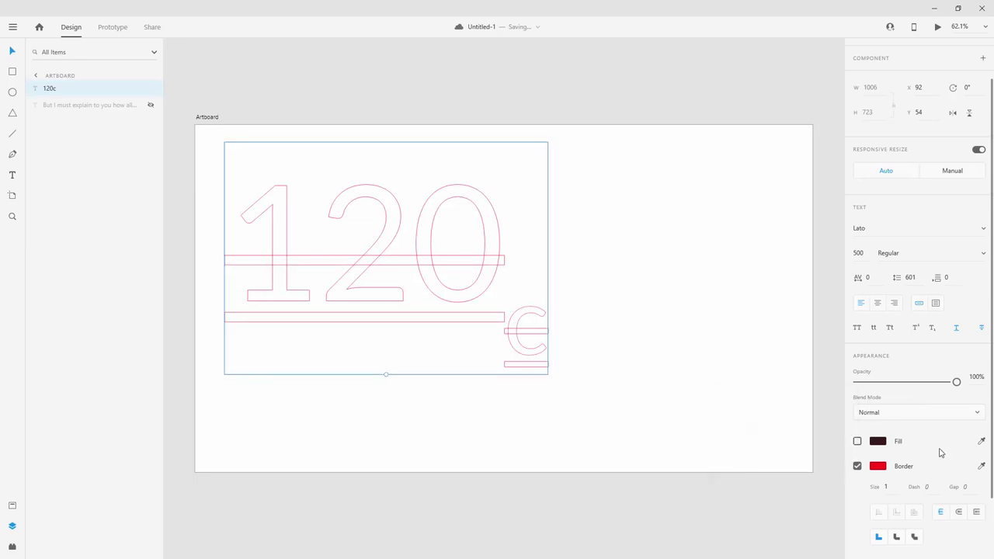
left_click(887, 486)
type("20")
key("Return")
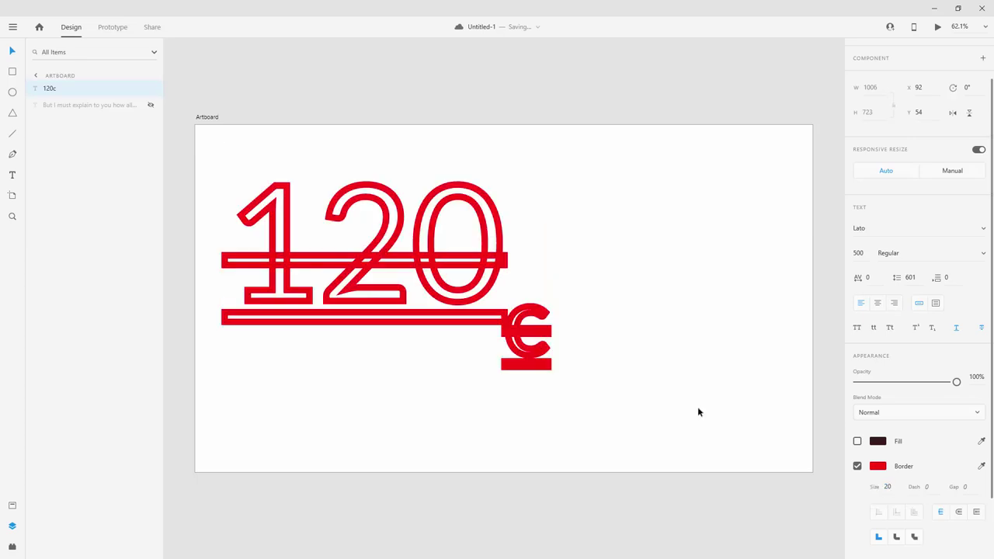
Undo the last border size and border colour changes on the "120c" text.
key("ctrl+z")
key("ctrl+z")
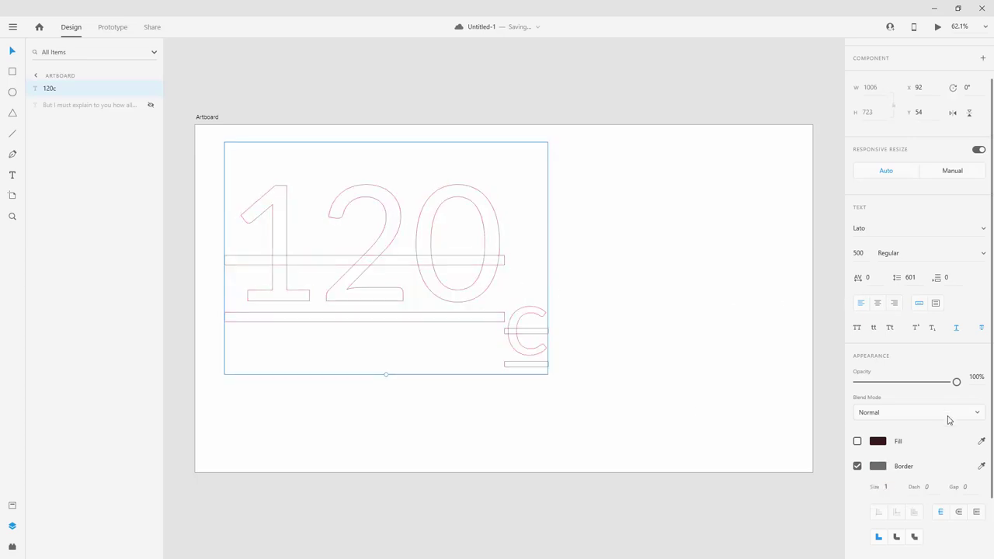
scroll(951, 435, "down", 2)
left_click(939, 439)
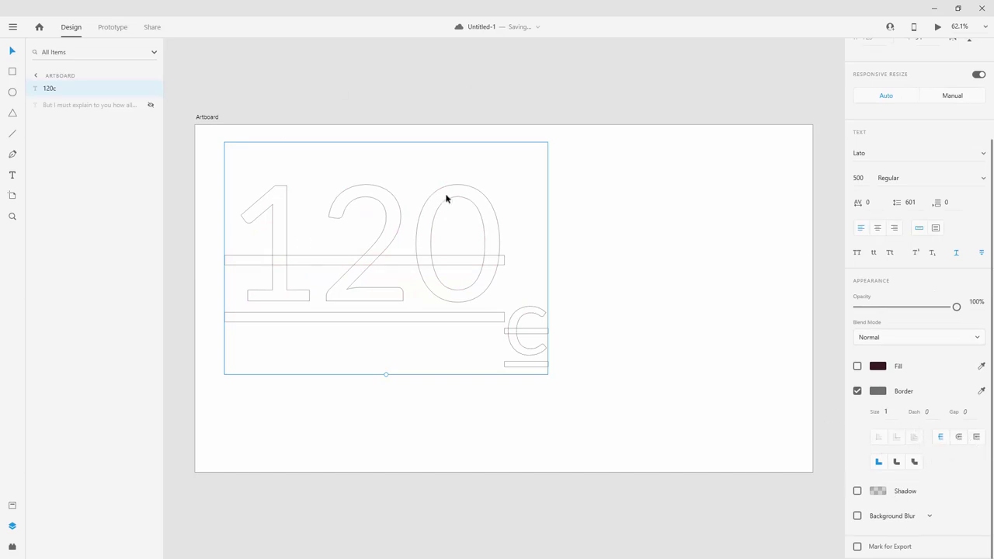
Move the "120c" text to about X 145, Y 91, then enable its fill and remove its border.
left_click_drag(472, 204, 489, 216)
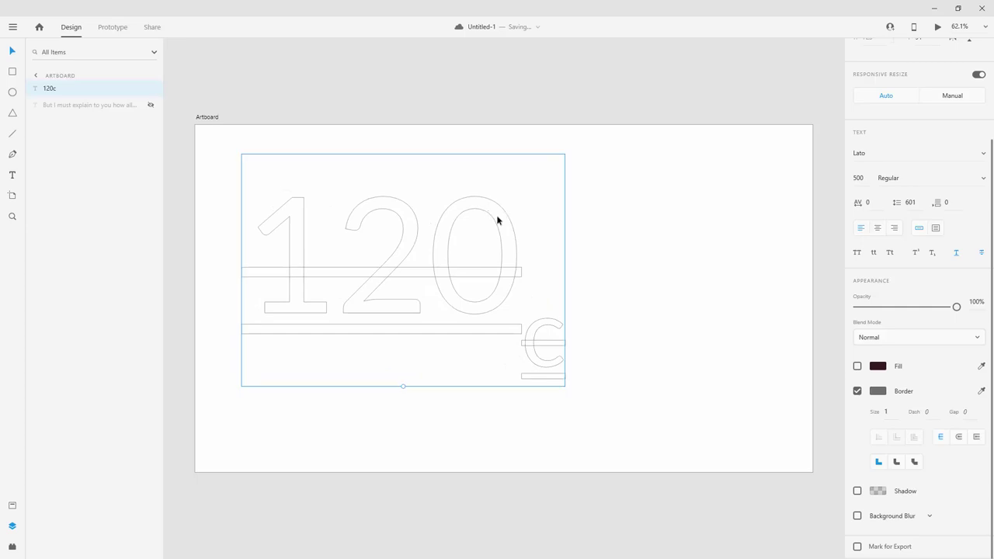
left_click(858, 366)
left_click(857, 390)
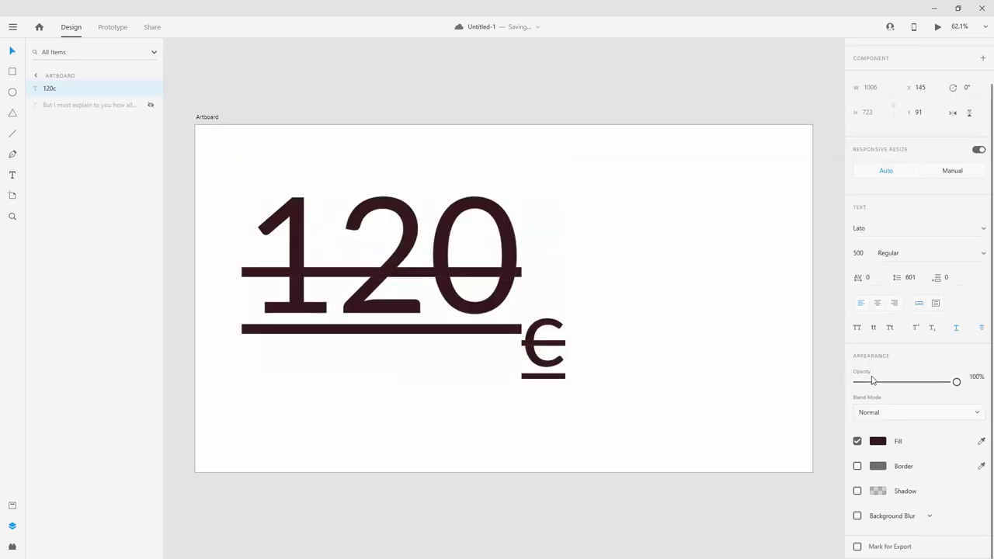
Change the "120c" text's fill to grey #8A8A8A.
left_click(878, 441)
left_click_drag(757, 408, 624, 415)
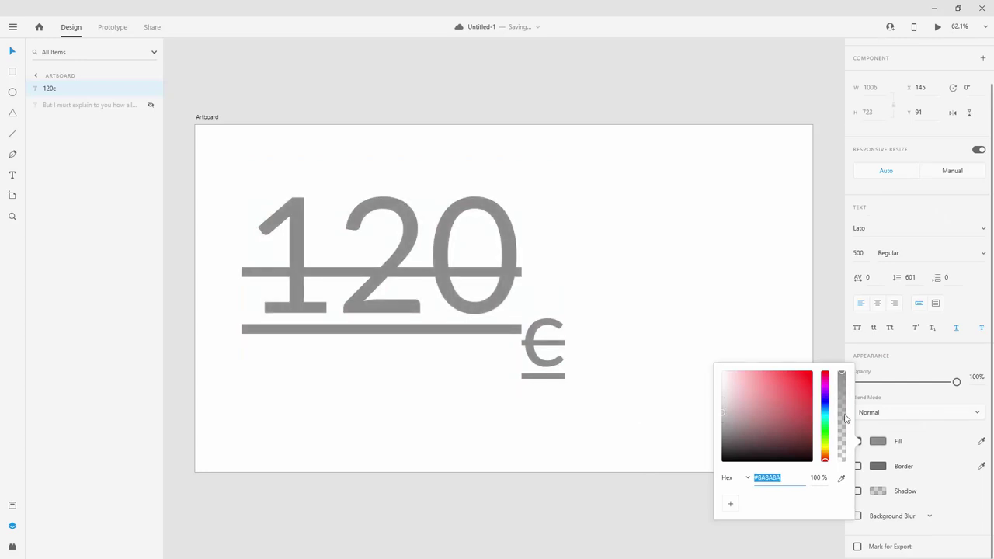
left_click_drag(532, 277, 536, 283)
left_click(961, 512)
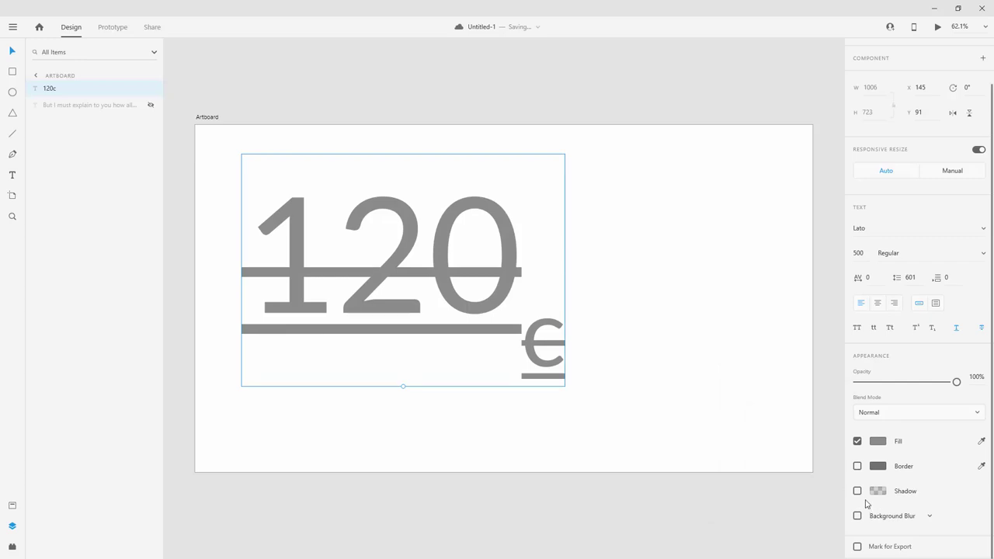
Convert the "120c" text to a path and give the path a muted reddish-grey fill.
right_click(492, 215)
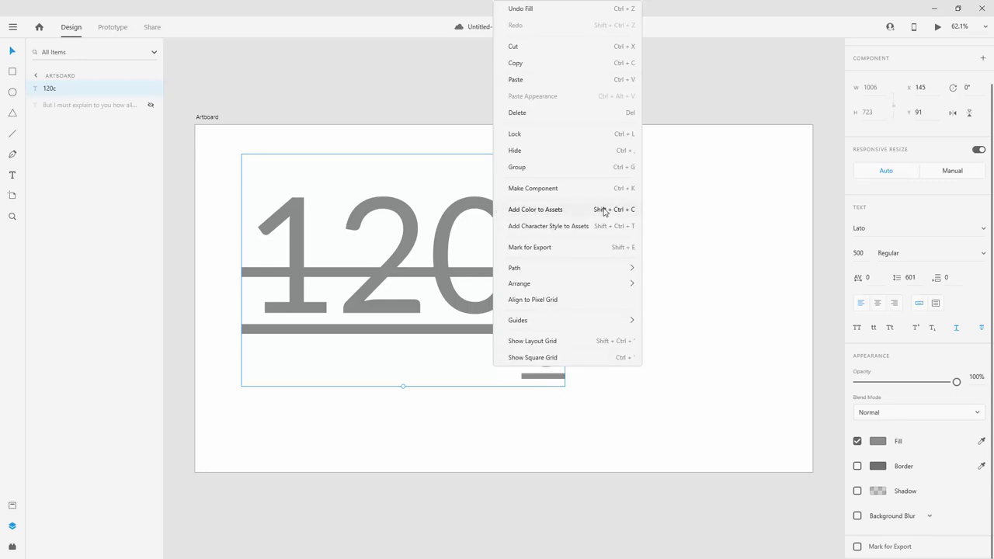
mouse_move(627, 271)
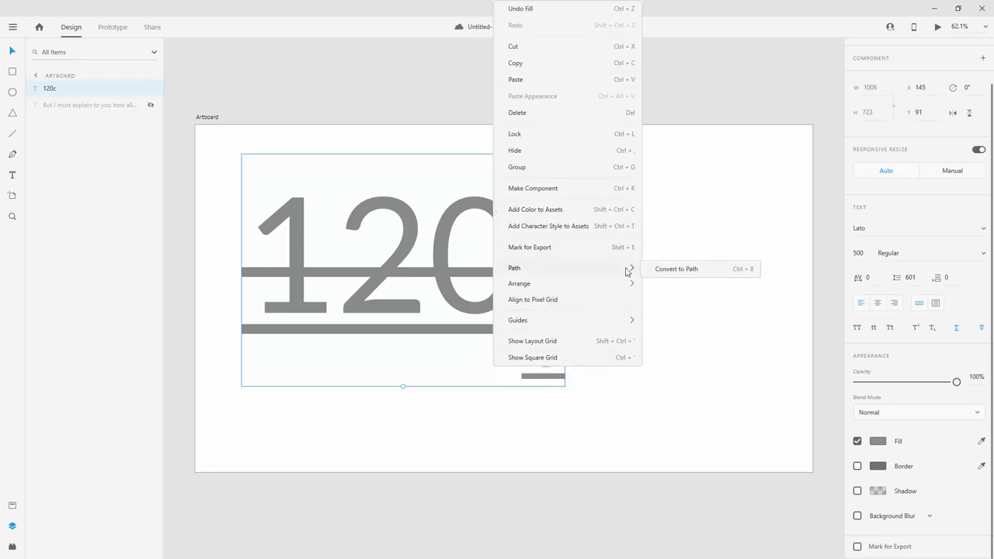
left_click(667, 271)
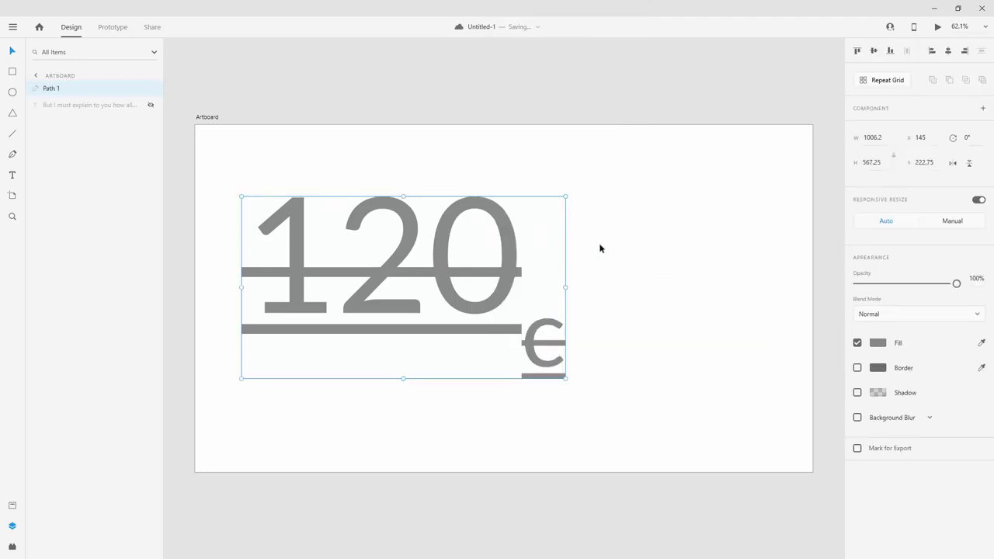
left_click(878, 342)
mouse_move(770, 310)
left_mouse_down()
mouse_move(718, 315)
mouse_move(732, 325)
left_mouse_up()
Edit the path's anchor points, pulling the one on the zero's upper-right curve outward to about X 1031, Y 241.
left_click(478, 231)
double_click(499, 221)
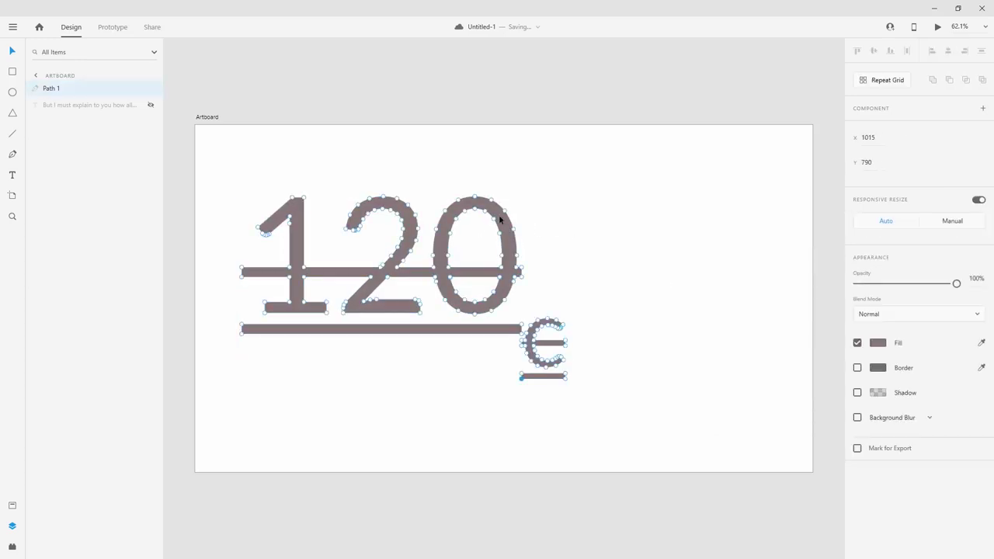
left_click(505, 212)
left_click_drag(508, 207, 526, 204)
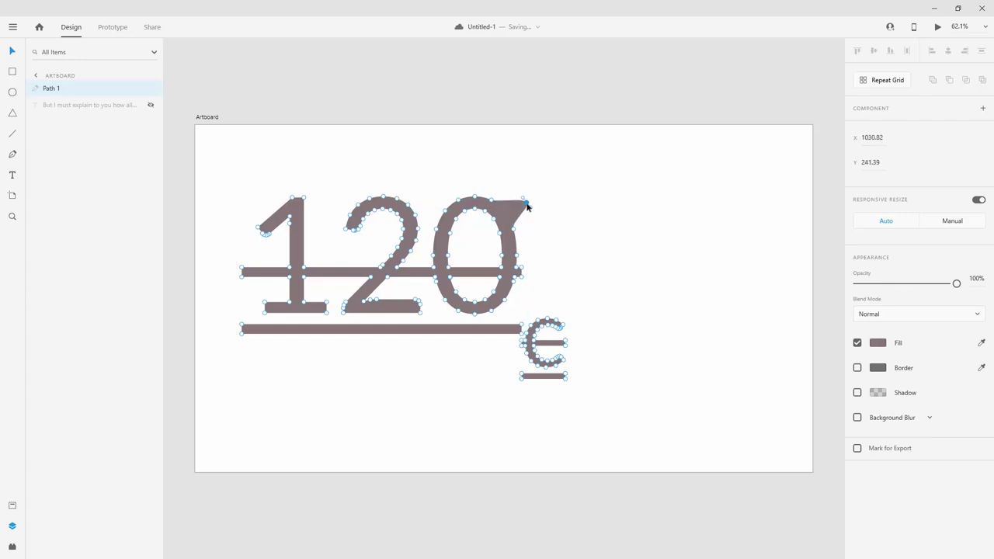
Undo the anchor point move, the path's fill change and the conversion to path.
key("ctrl+z")
key("ctrl+z")
key("ctrl+z")
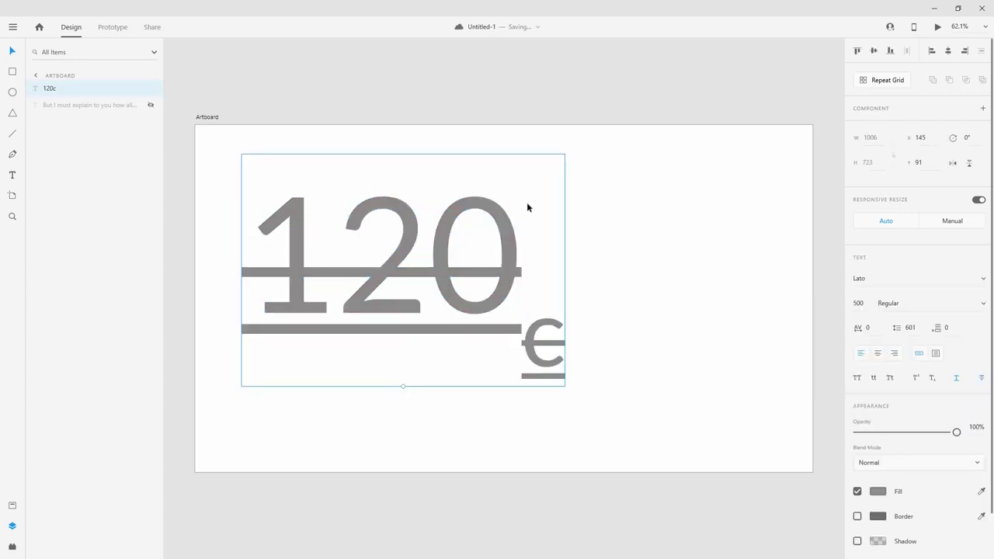